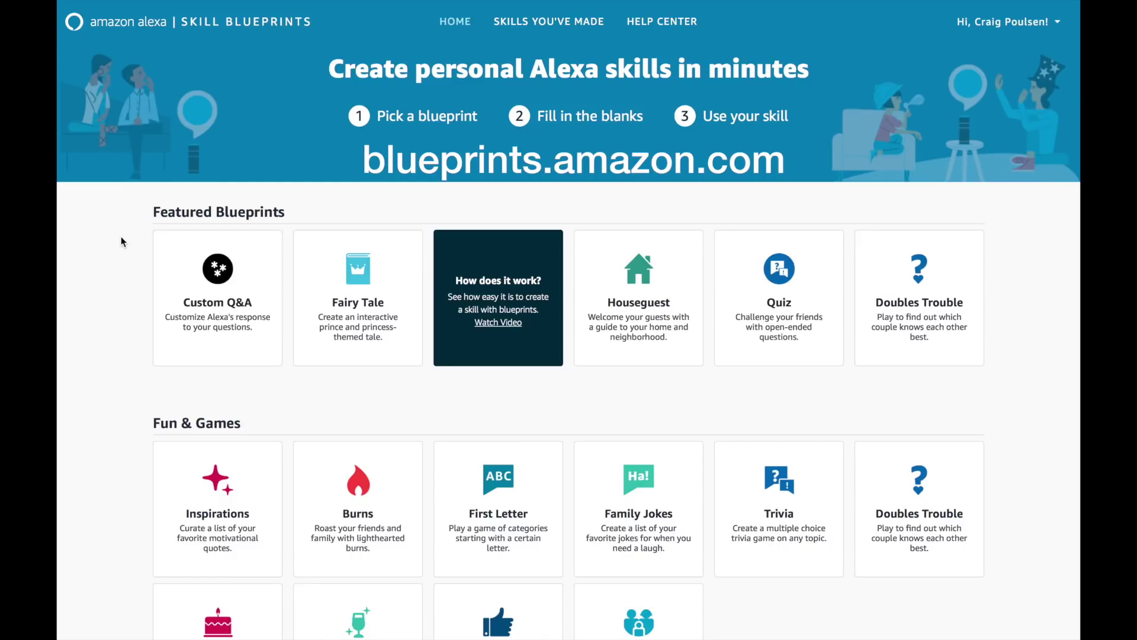
pyautogui.scroll(-2, 153, 339)
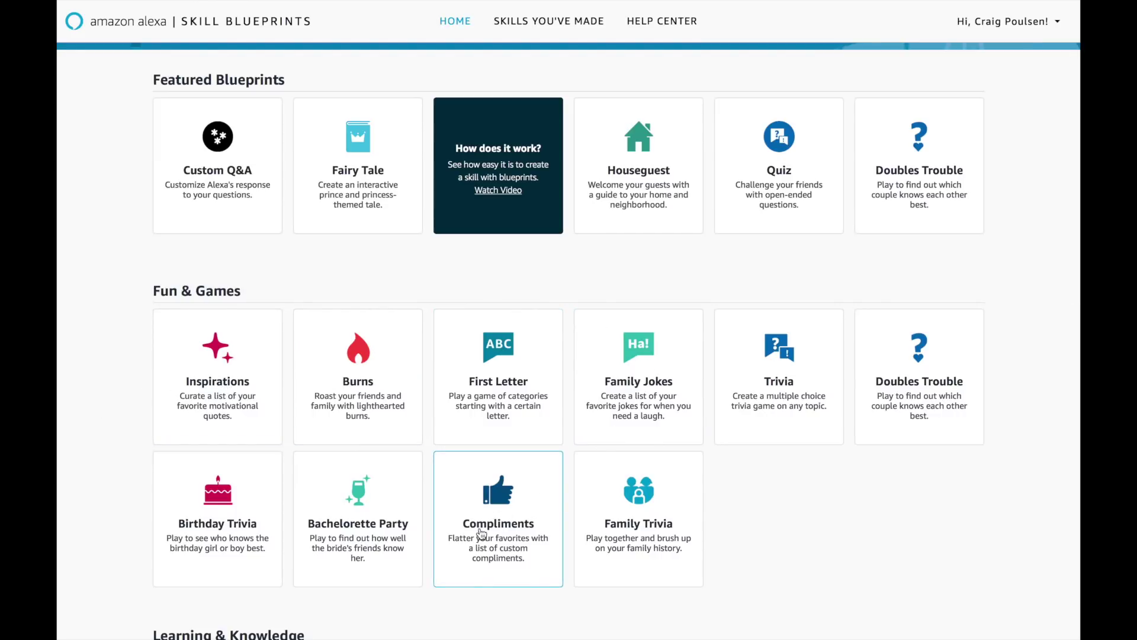
pyautogui.scroll(-4, 613, 529)
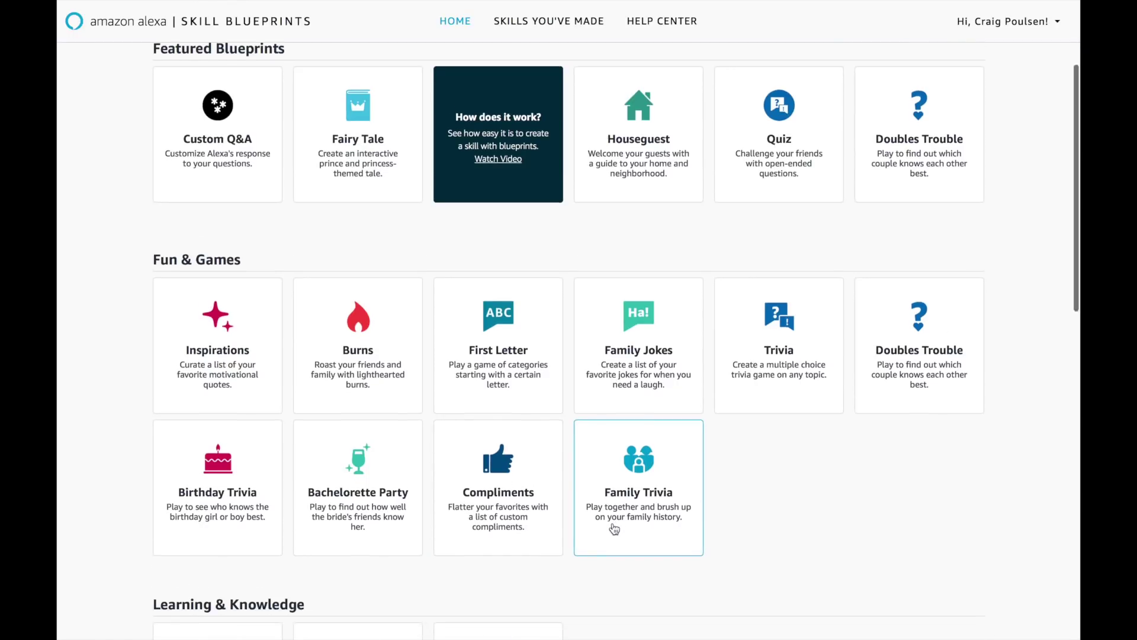
pyautogui.scroll(-3, 614, 528)
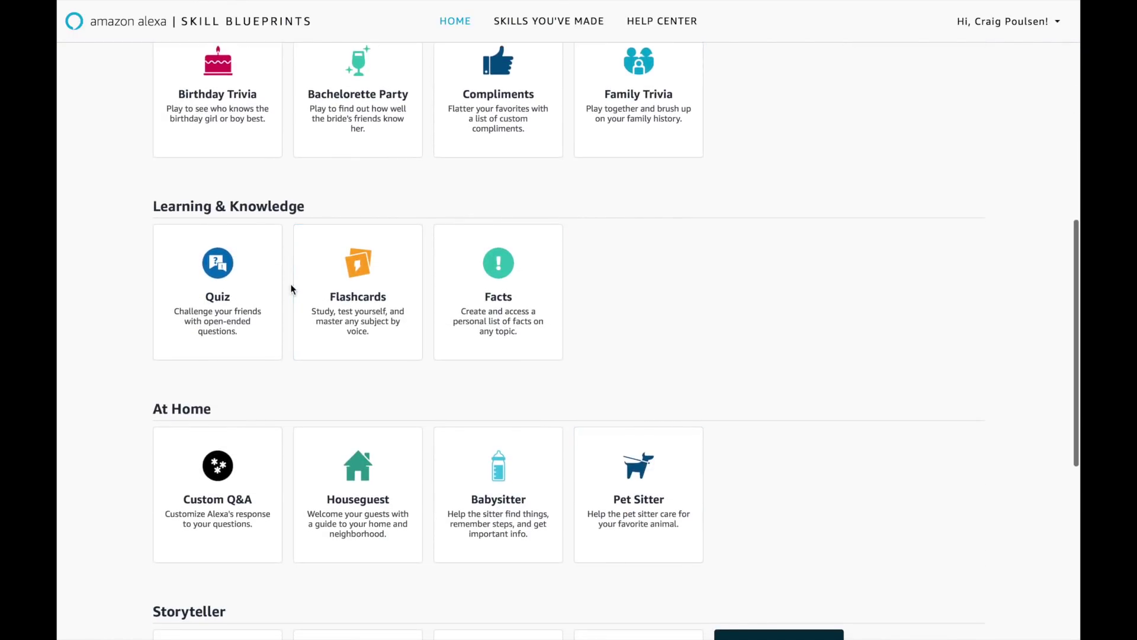
pyautogui.scroll(-2, 139, 472)
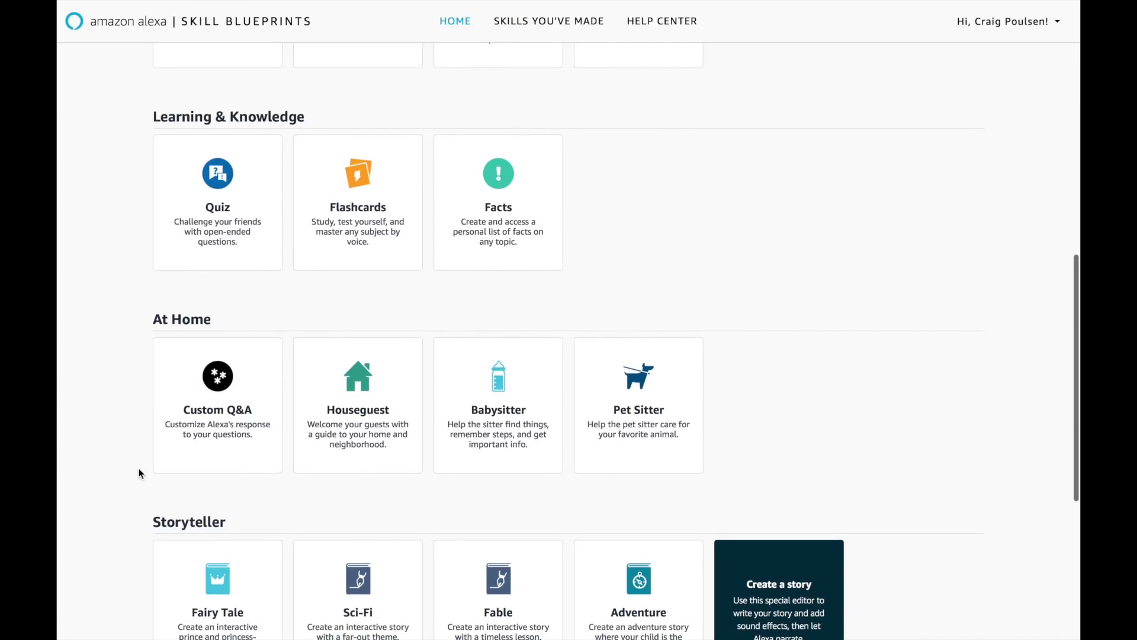
pyautogui.scroll(1, 138, 472)
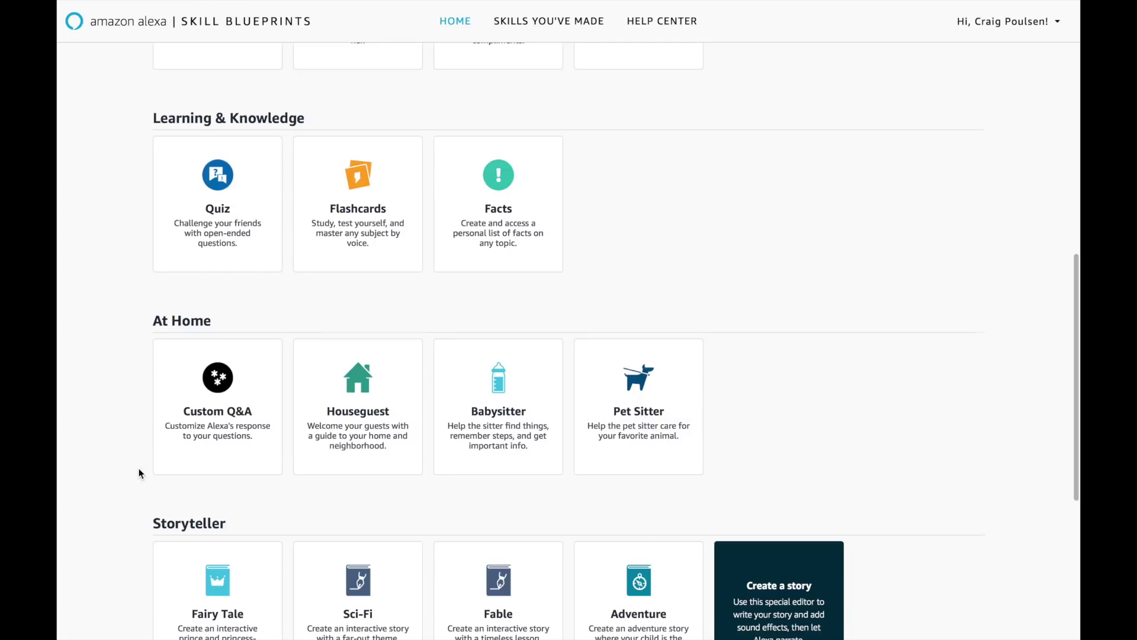
pyautogui.scroll(-2, 140, 470)
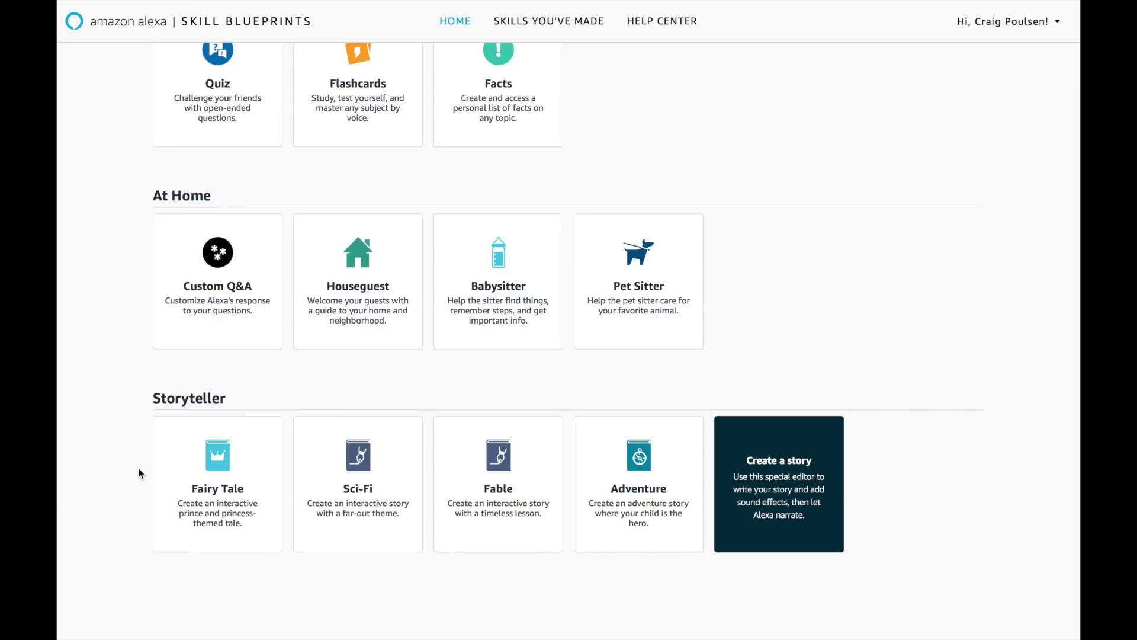
pyautogui.press('Home')
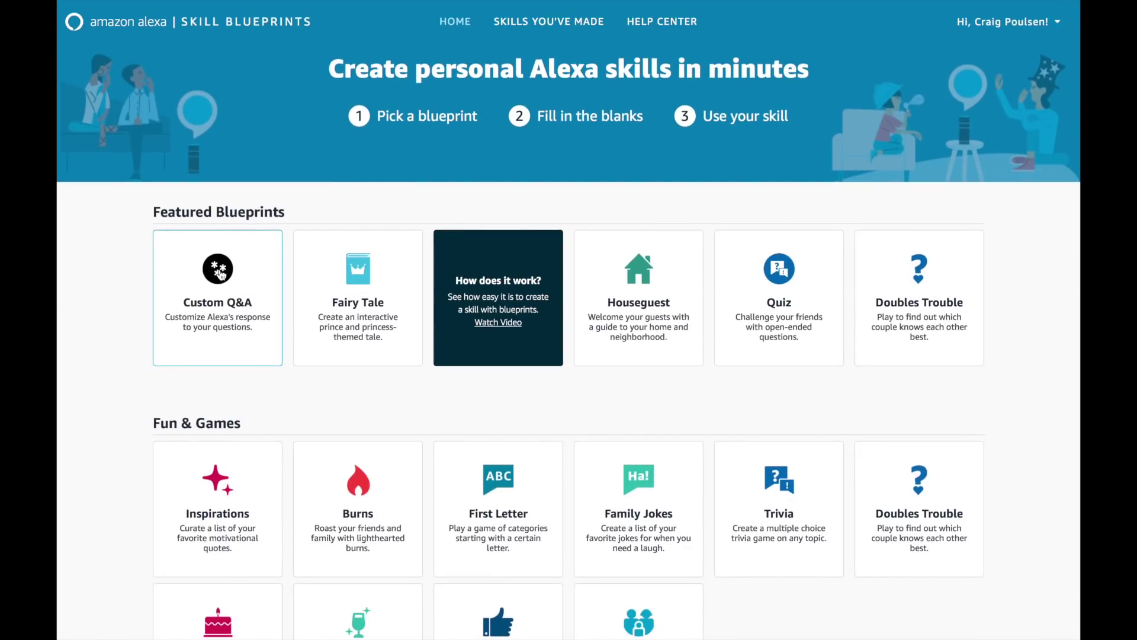
# - Open the Custom Q&A blueprint page and look over its details
pyautogui.click(221, 274)
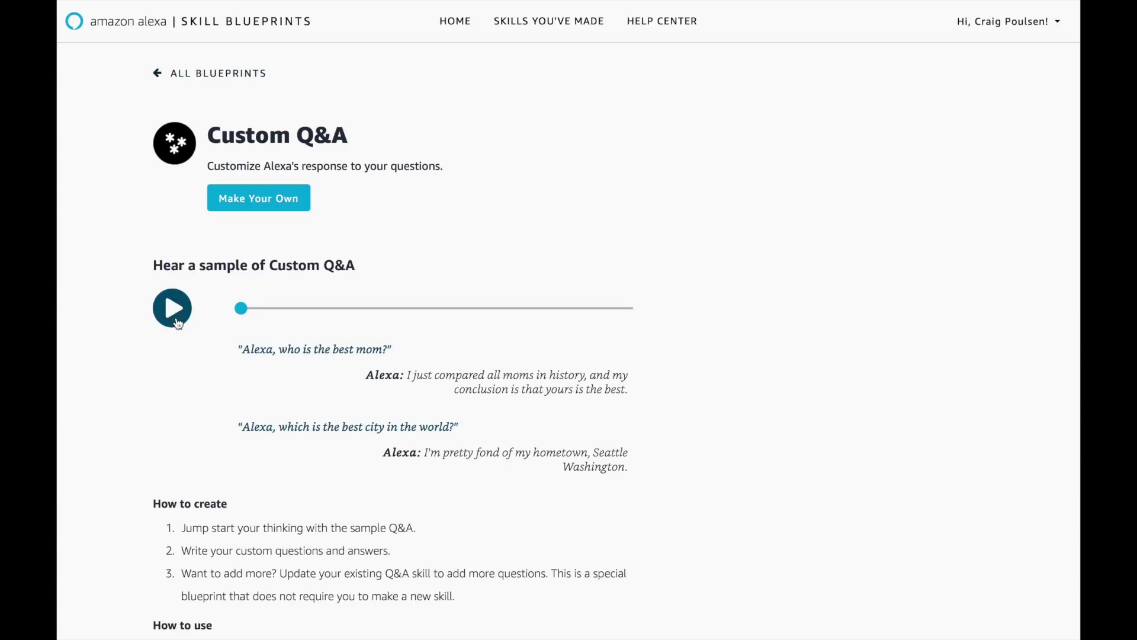
pyautogui.scroll(-3, 183, 333)
pyautogui.scroll(-2, 184, 336)
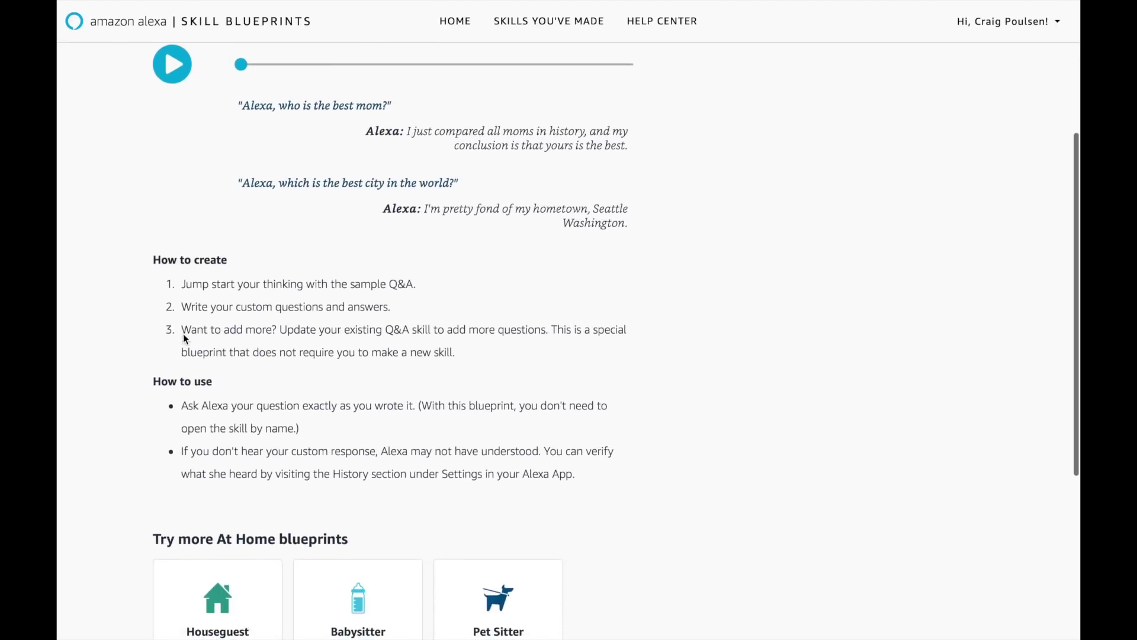
pyautogui.scroll(5, 183, 336)
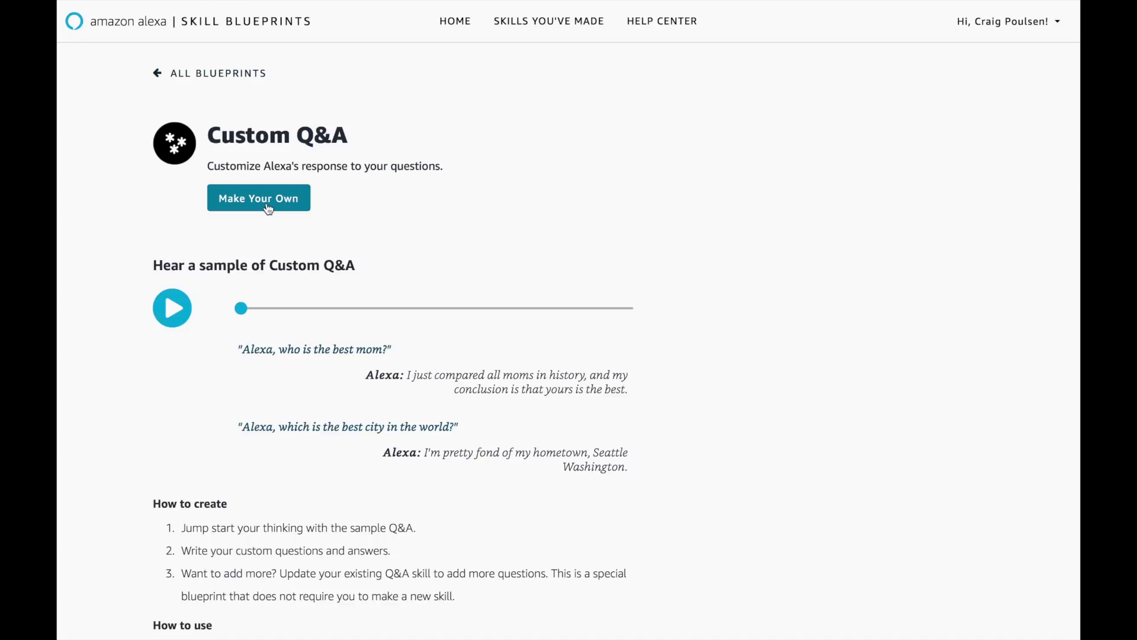
# - Start your own Custom Q&A skill and step the Three Steps intro through to Save and finish
pyautogui.click(267, 208)
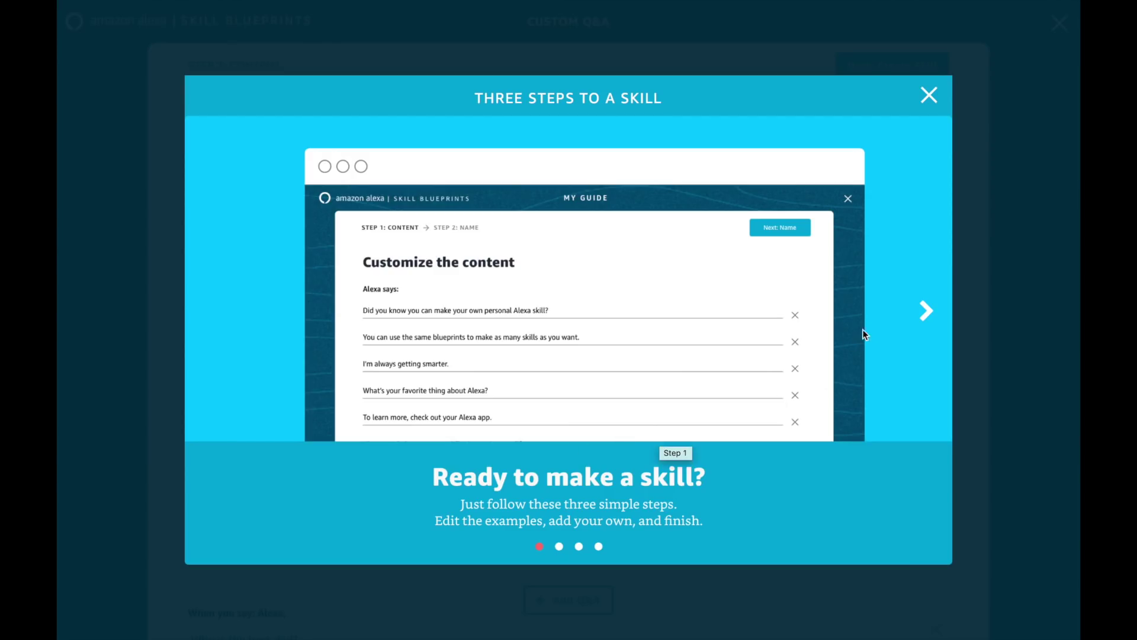
pyautogui.click(923, 311)
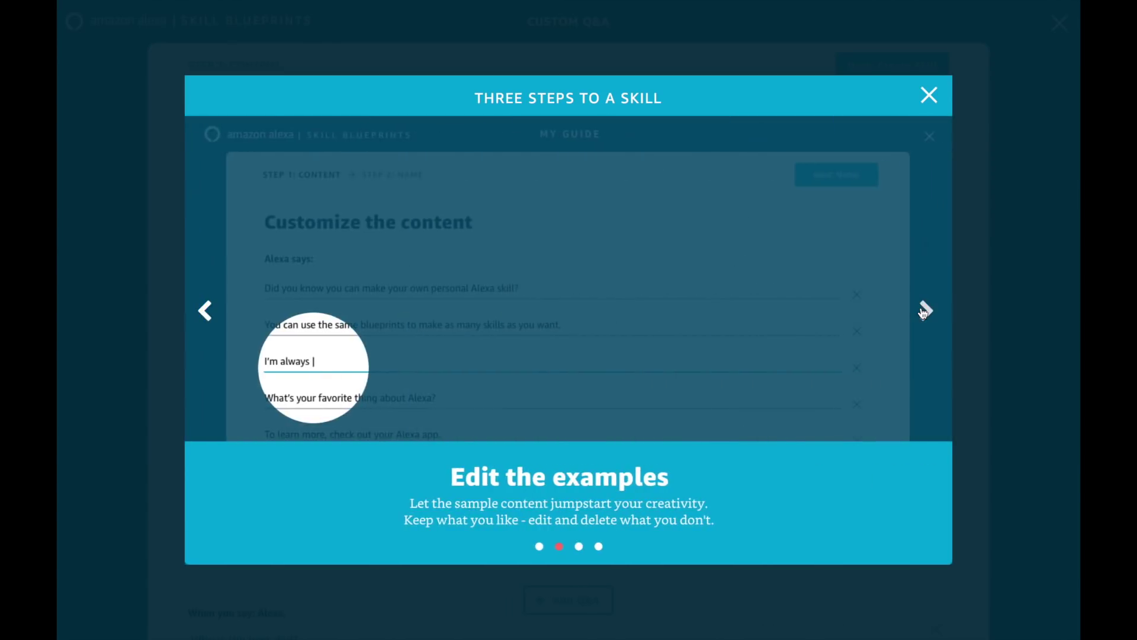
pyautogui.click(922, 311)
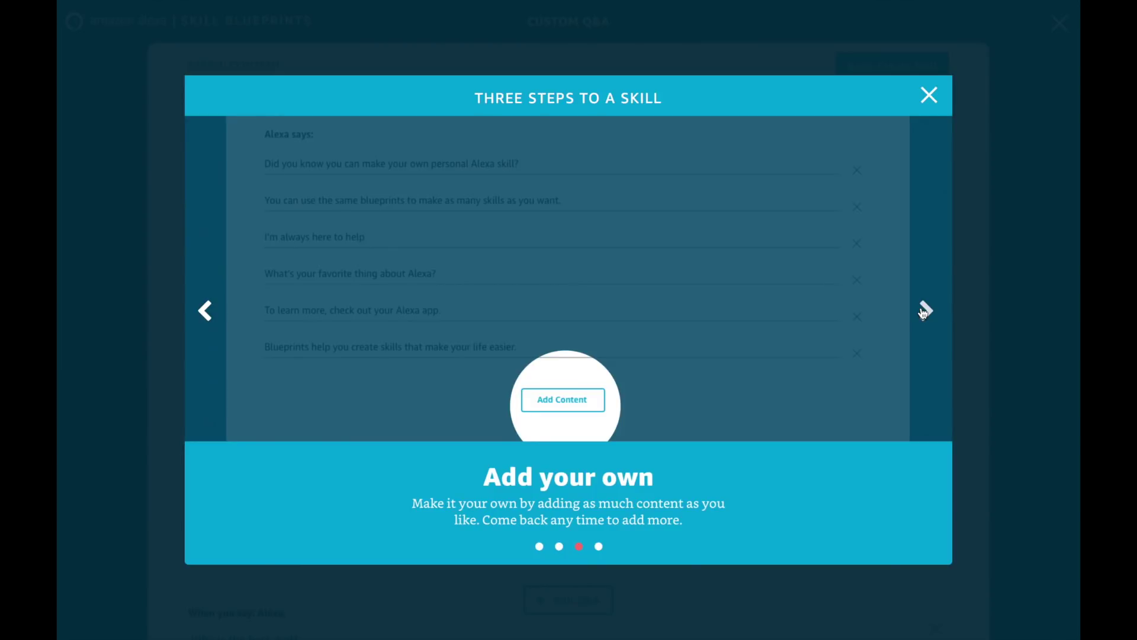
pyautogui.click(923, 310)
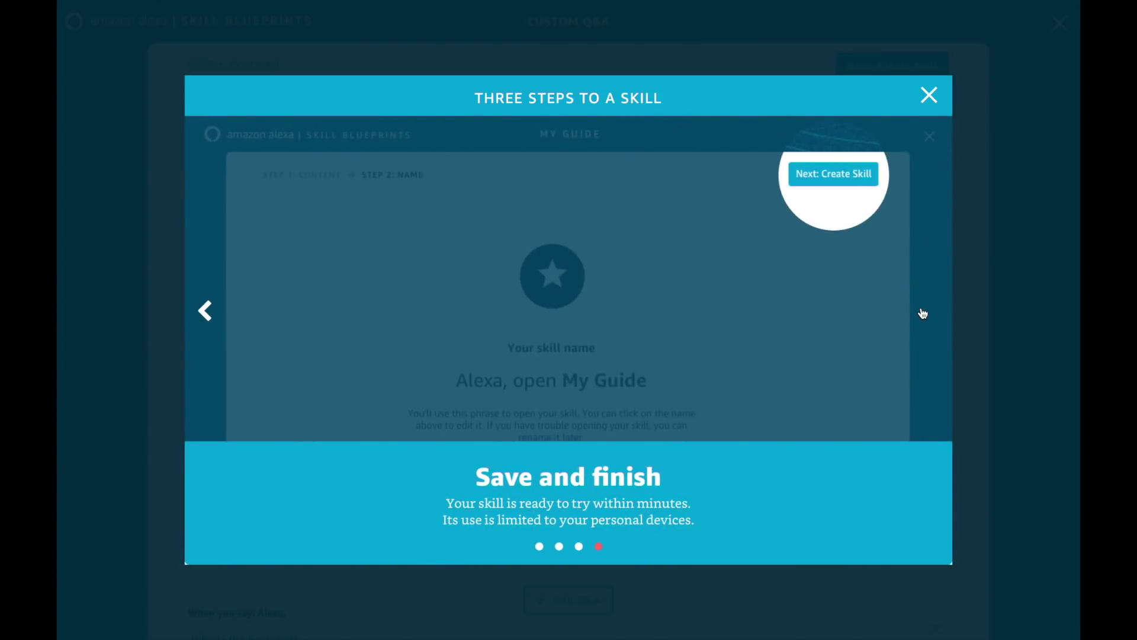
# - Dismiss the intro and edit the sister answer, removing the word 'lame'
pyautogui.click(929, 104)
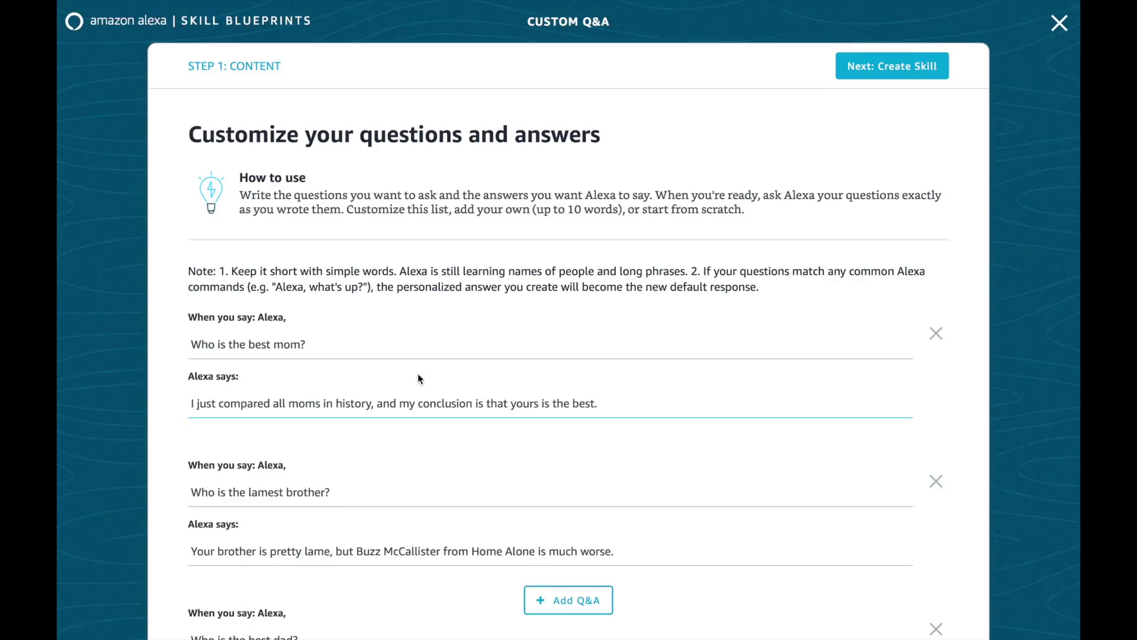
pyautogui.scroll(-3, 358, 292)
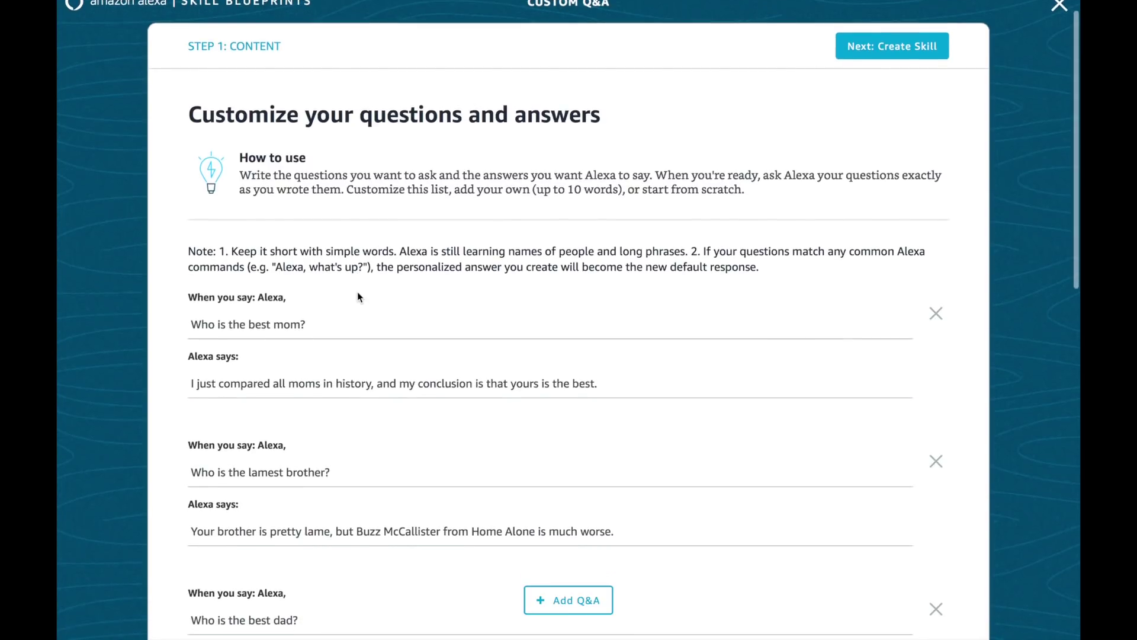
pyautogui.rightClick(357, 292)
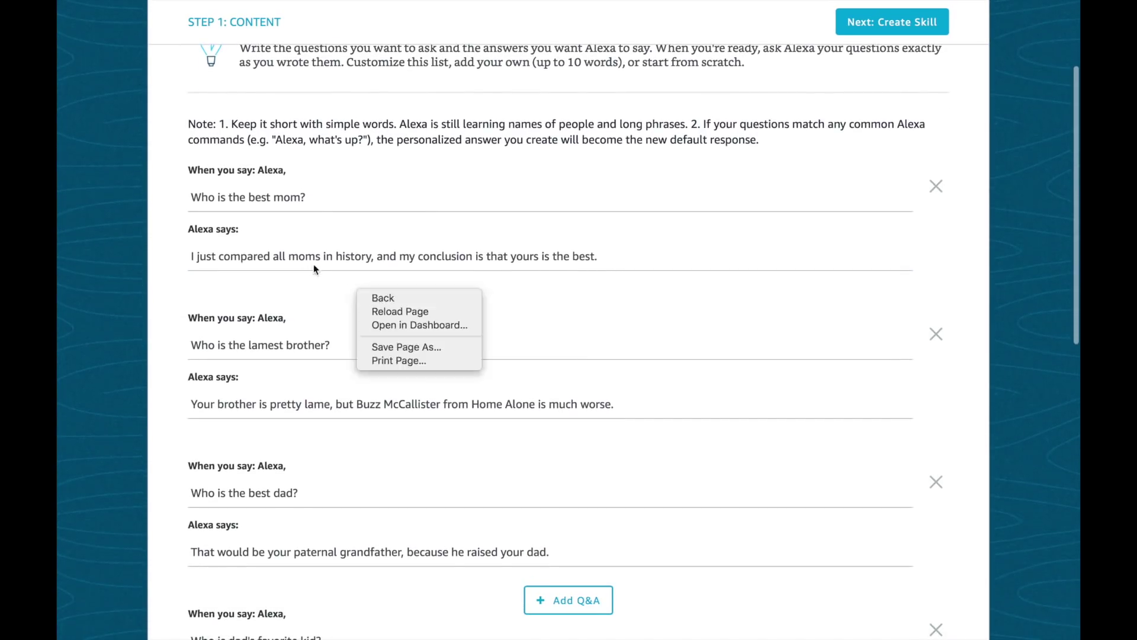
pyautogui.scroll(-5, 559, 332)
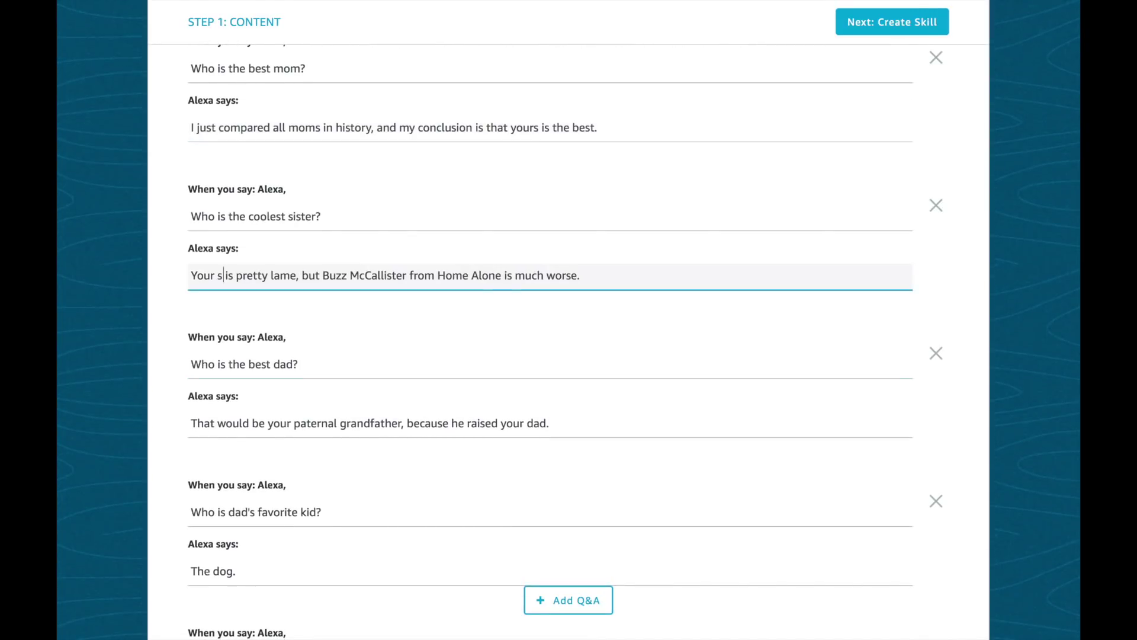
pyautogui.write('ister')
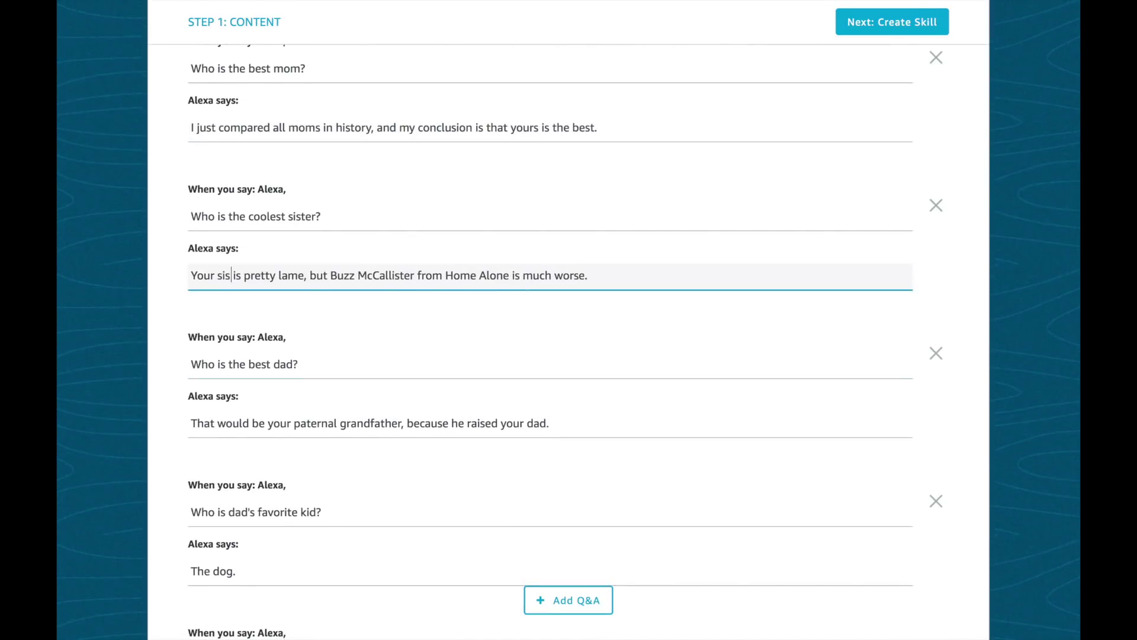
pyautogui.press('BackSpace')
pyautogui.press('BackSpace')
pyautogui.press('BackSpace')
pyautogui.press('BackSpace')
pyautogui.write('c')
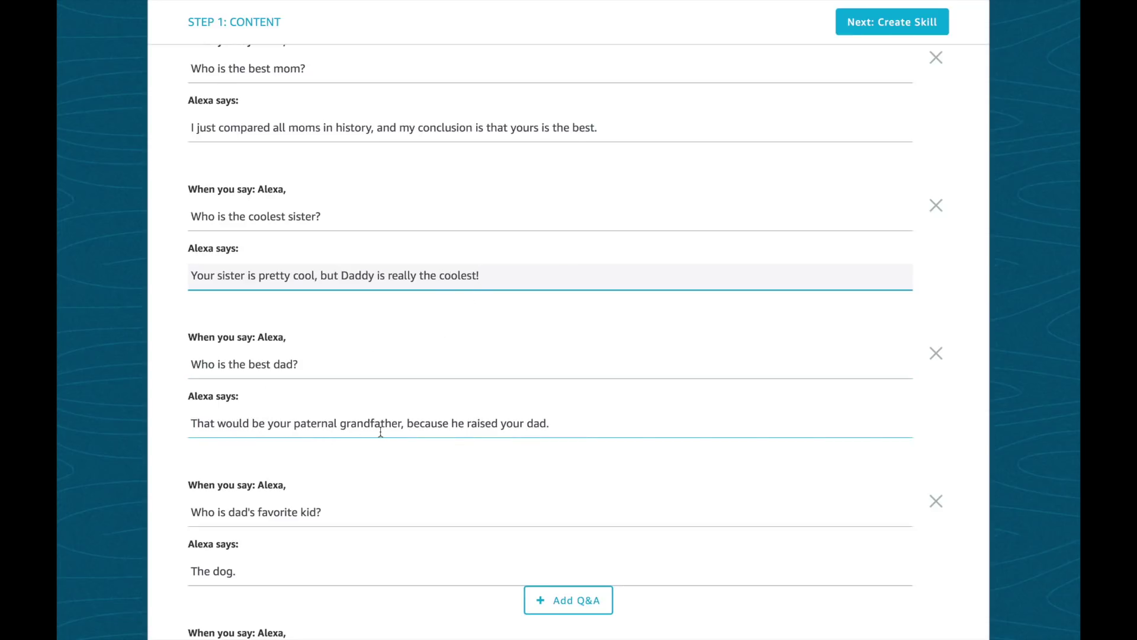
# - Change answers to 'The dog, Bear' and 'The person who brings home candy.'
pyautogui.scroll(-2, 352, 456)
pyautogui.scroll(-3, 351, 457)
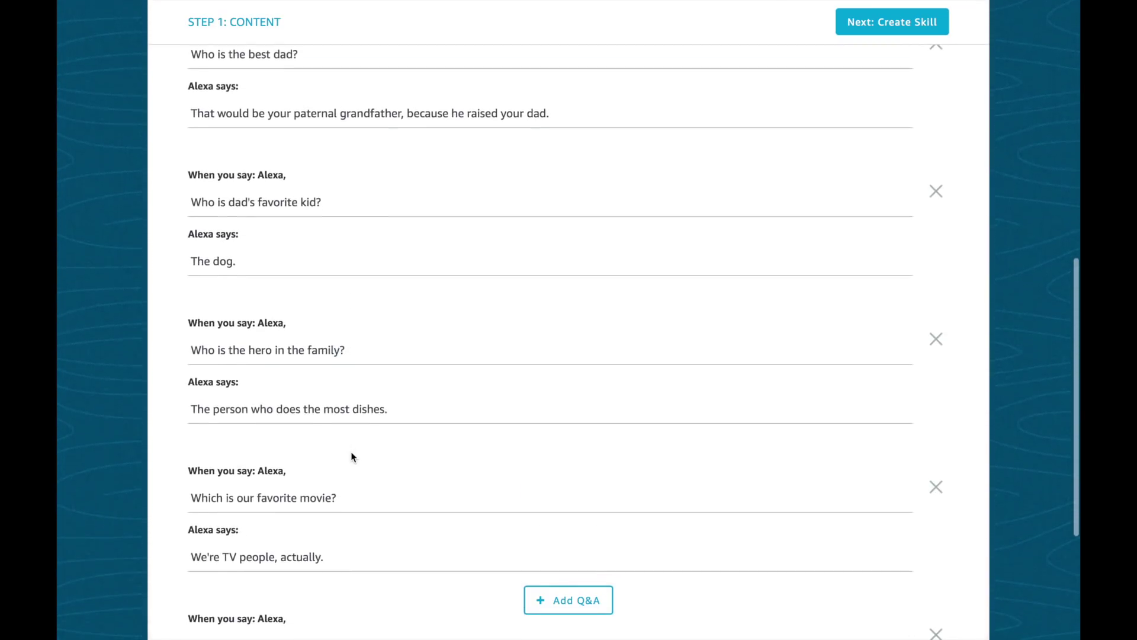
pyautogui.click(256, 260)
pyautogui.press('BackSpace')
pyautogui.write(', Bear')
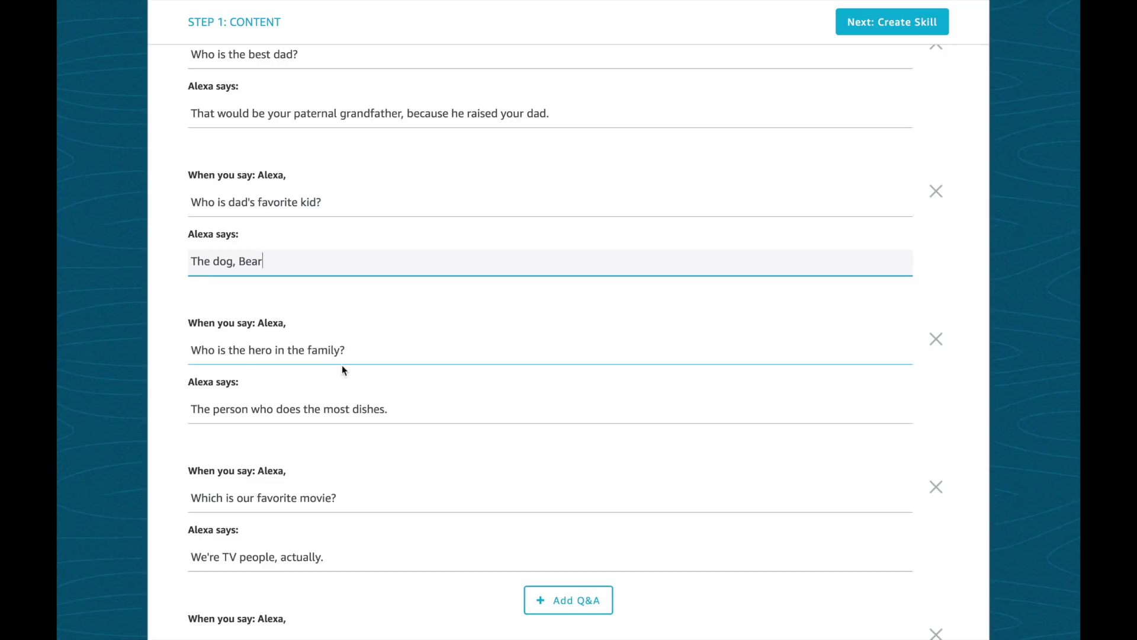
pyautogui.click(357, 355)
pyautogui.moveTo(387, 408); pyautogui.dragTo(276, 409)
pyautogui.write('bring')
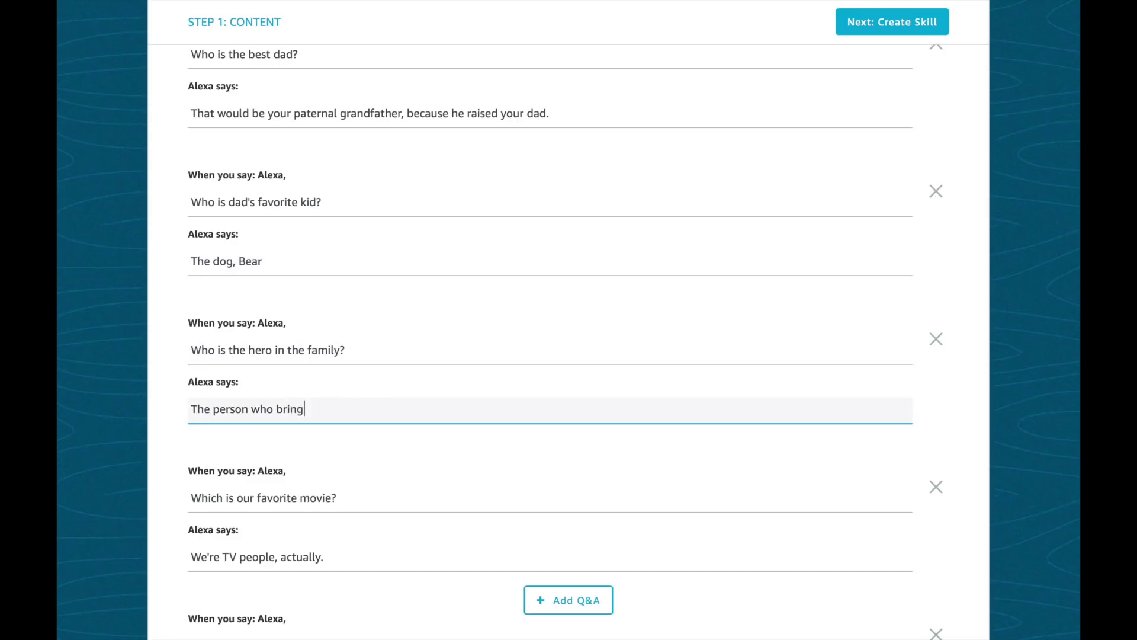
pyautogui.write('s home candy.')
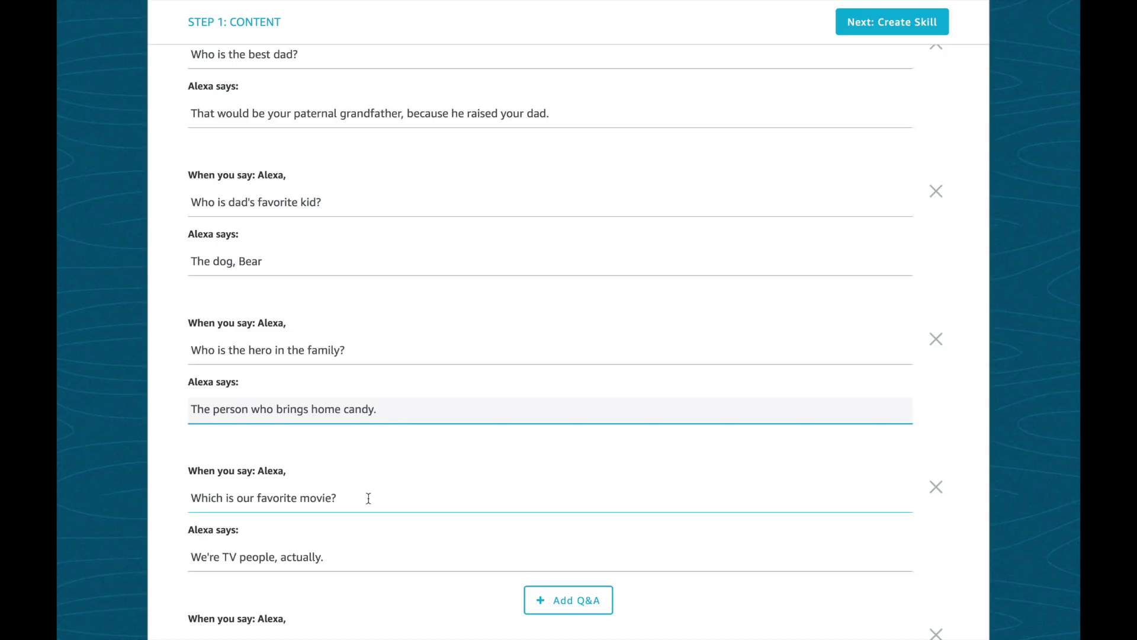
# - Add '?' to the favorite show question, enter the show's name as its answer, and submit
pyautogui.scroll(-3, 369, 498)
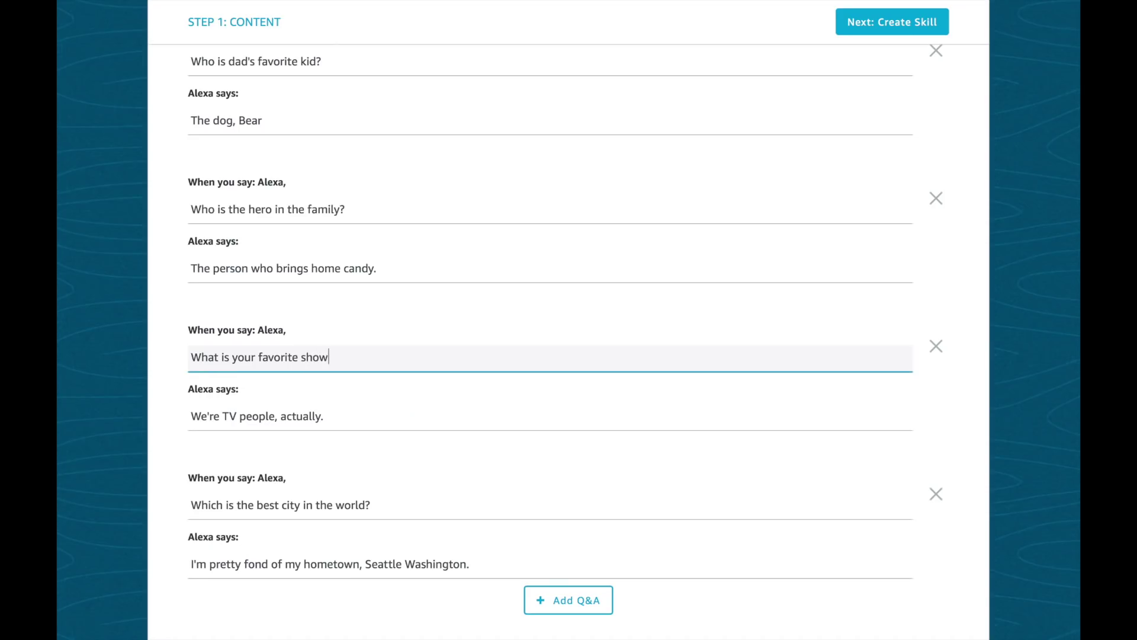
pyautogui.write('?')
pyautogui.press('Tab')
pyautogui.write("It is Craig's Tech Tal")
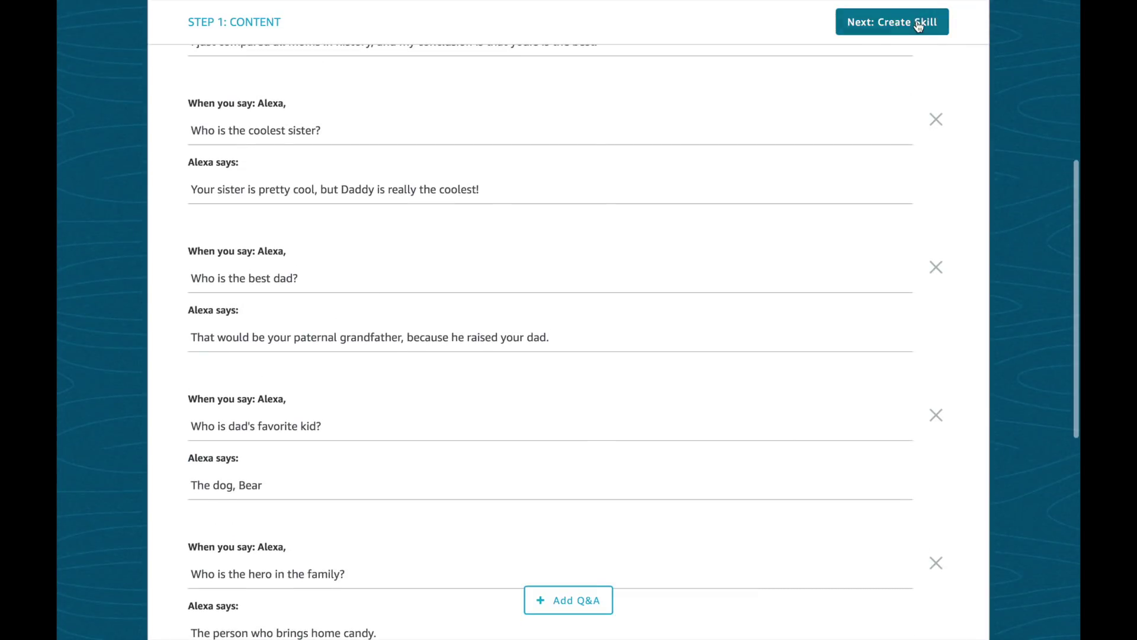
pyautogui.click(919, 21)
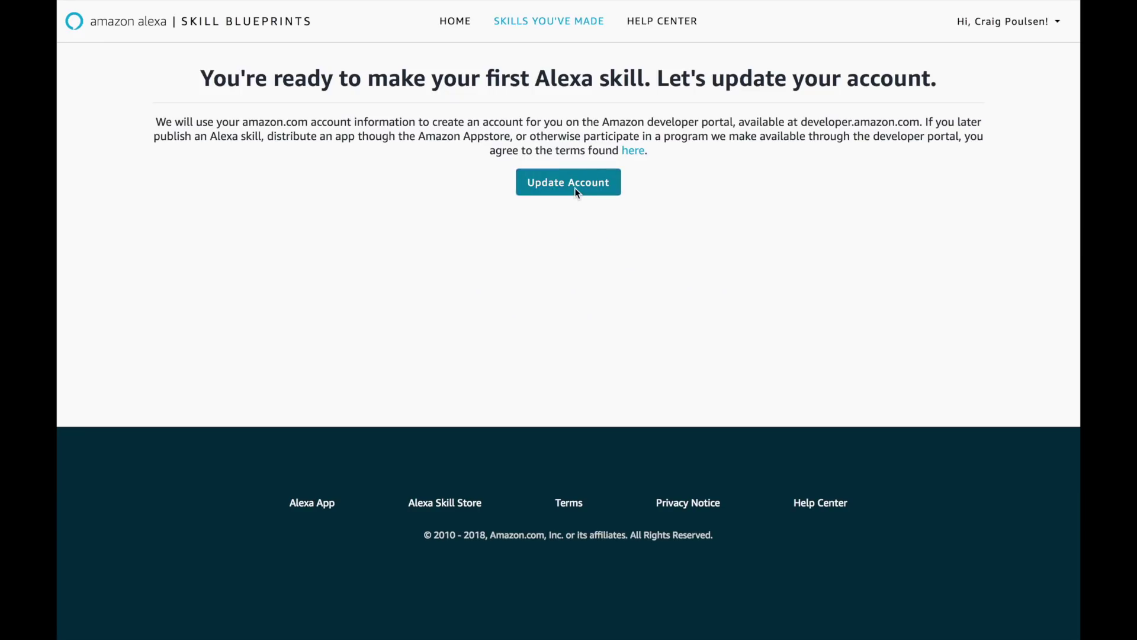
# - Update the developer account so the Q&A skill creation can continue
pyautogui.click(575, 188)
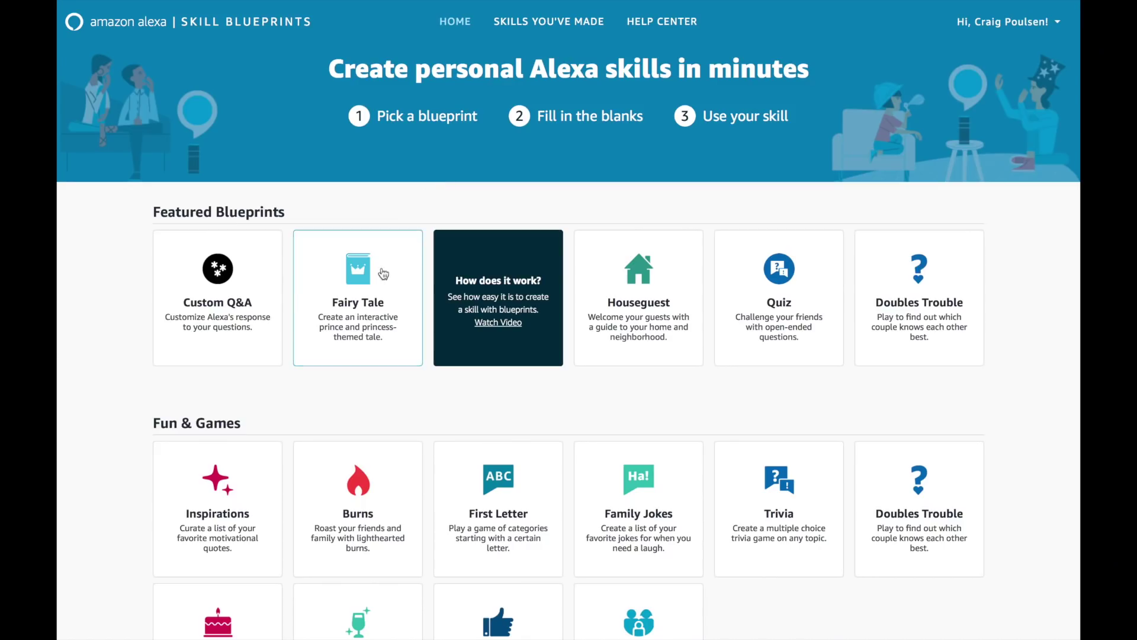
# - Open the Fairy Tale story editor, inspect the story text, then exit without saving
pyautogui.click(364, 296)
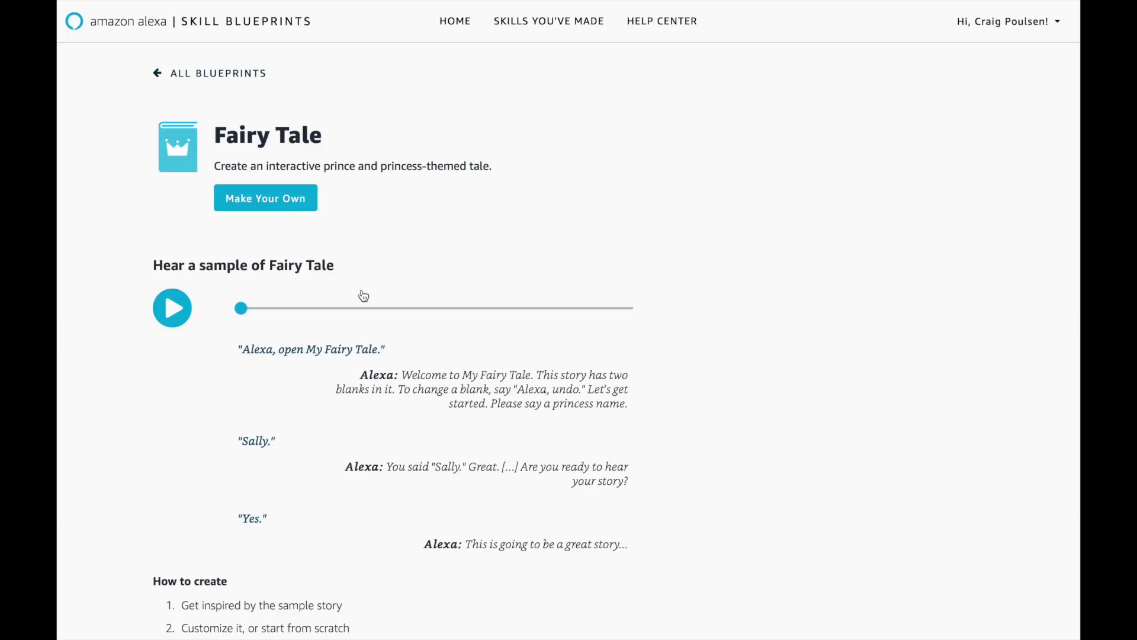
pyautogui.click(289, 204)
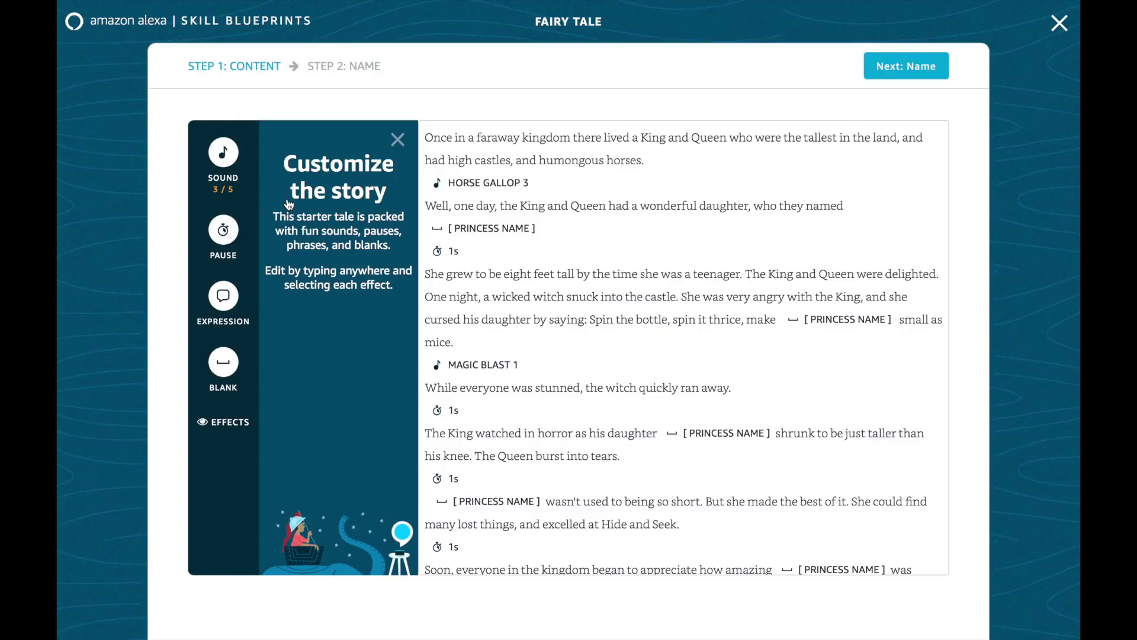
pyautogui.click(533, 138)
pyautogui.click(1059, 22)
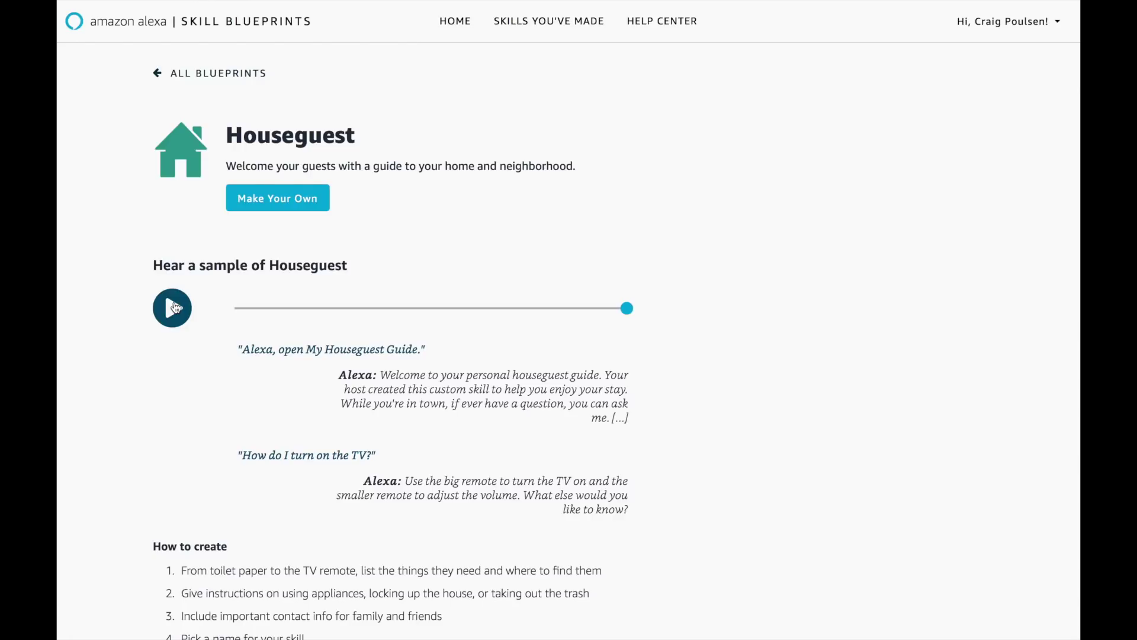
# - Review the Houseguest blueprint page and start customizing the guide
pyautogui.scroll(-1, 176, 307)
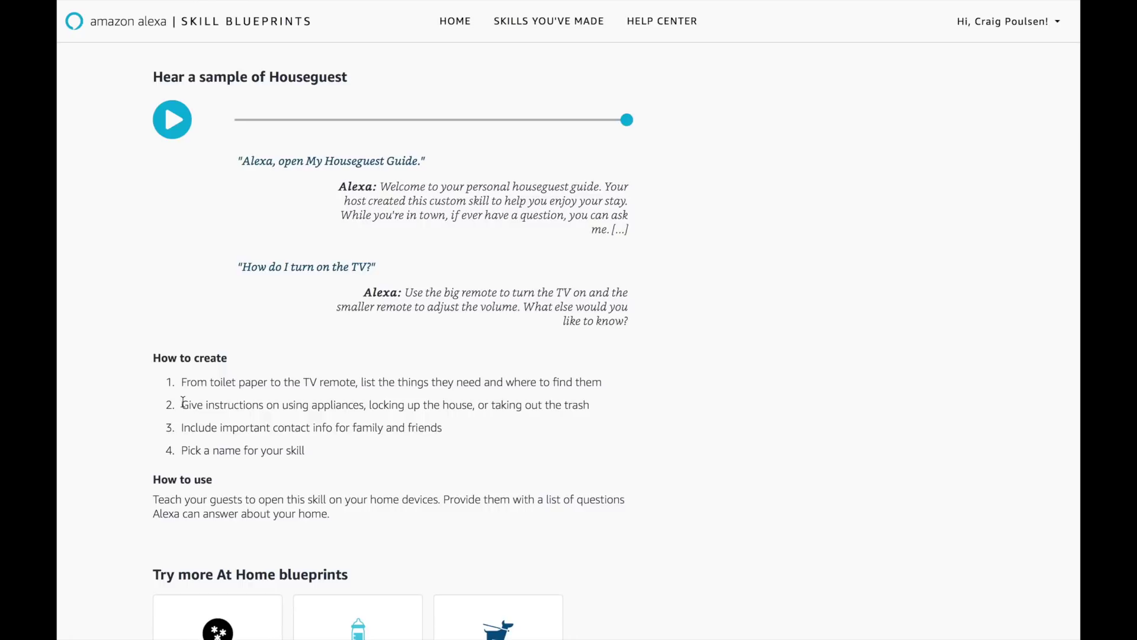
pyautogui.scroll(2, 183, 403)
pyautogui.click(301, 207)
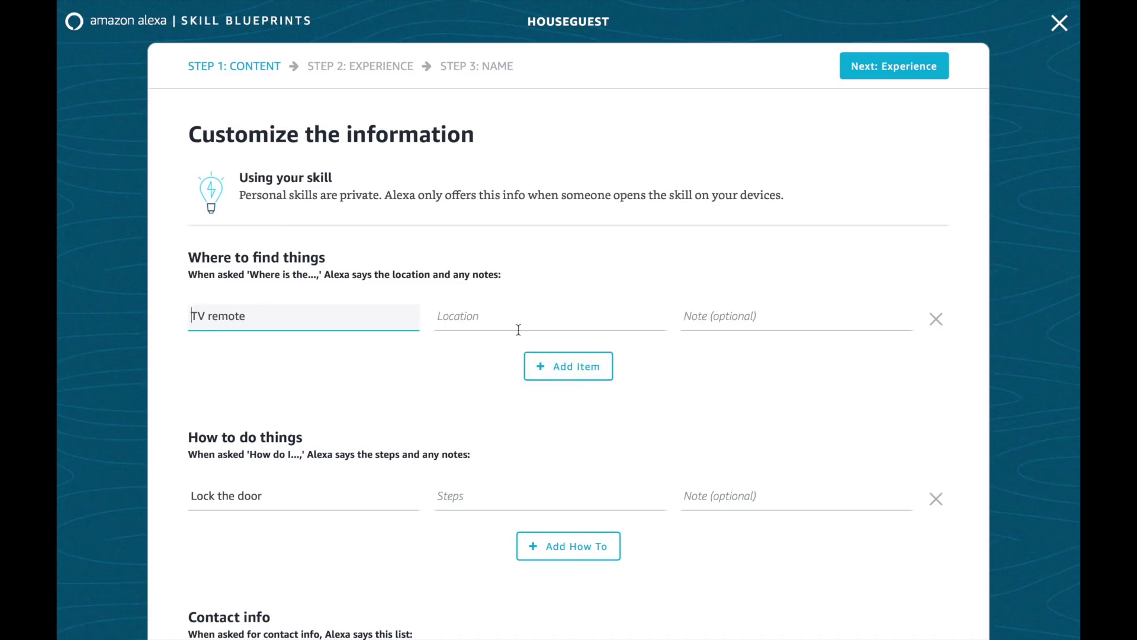
# - Set the TV remote to 'Living room couch most likely' and add extra dog food 'In the garage, to the left of the door'
pyautogui.click(591, 327)
pyautogui.write('Living room couch most likely')
pyautogui.click(567, 368)
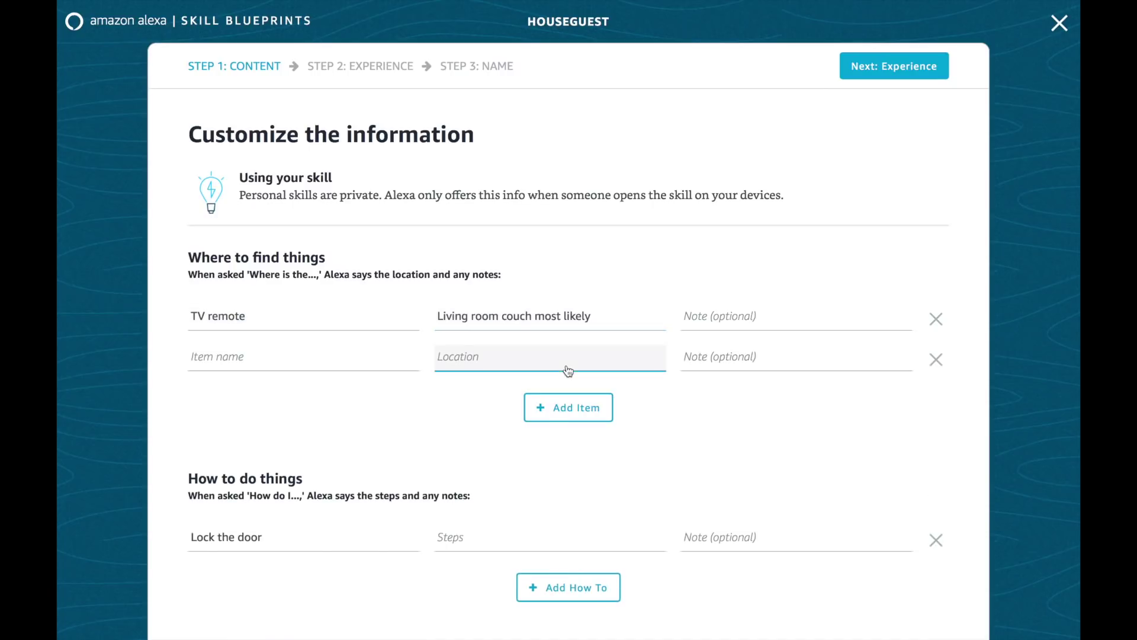
pyautogui.click(318, 356)
pyautogui.write('extra dog go')
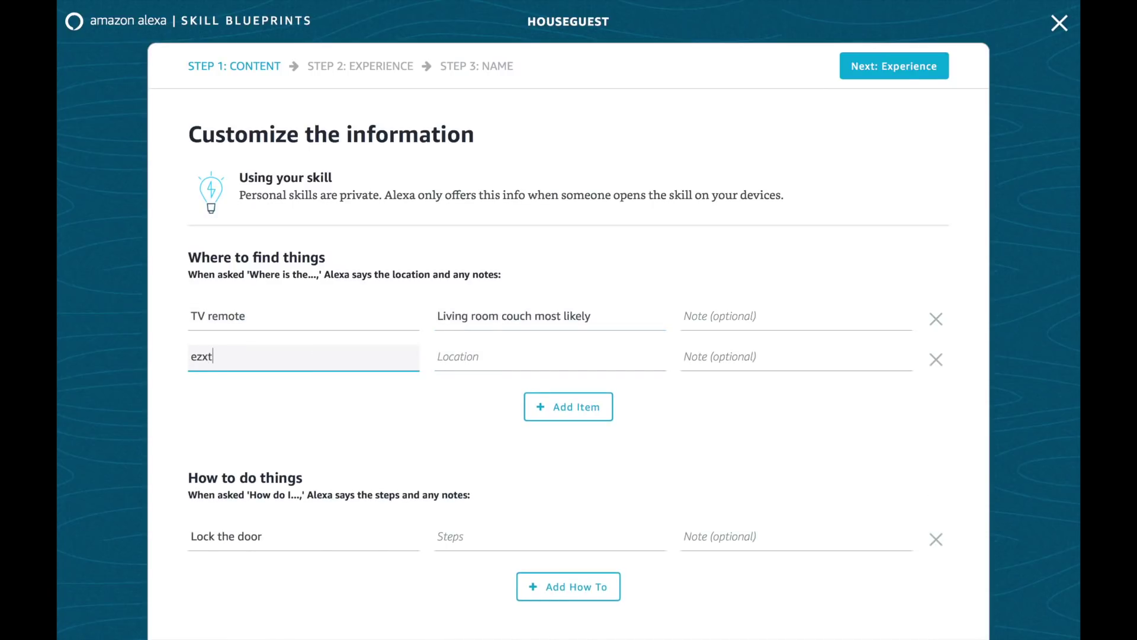
pyautogui.write('o')
pyautogui.press('BackSpace')
pyautogui.press('BackSpace')
pyautogui.press('BackSpace')
pyautogui.write('food')
pyautogui.press('Tab')
pyautogui.write('In the garage, to the left of ')
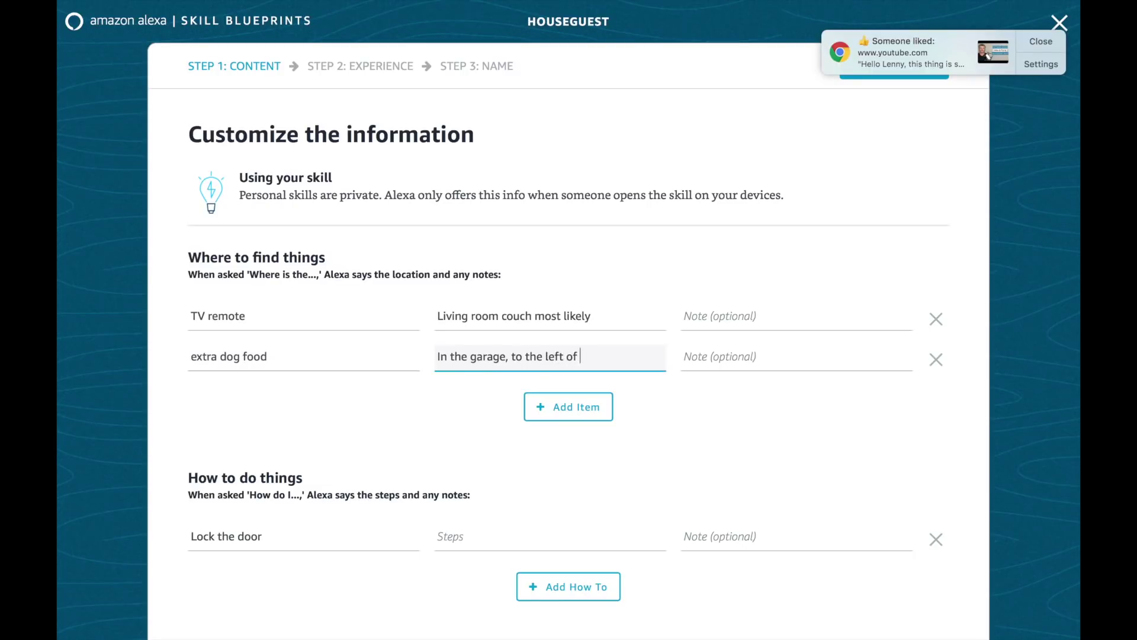
pyautogui.write('the door')
pyautogui.click(322, 535)
# - Replace the 'Lock the door' task with a 'Turn on the alarm' task and enter the host's phone number
pyautogui.scroll(-5, 322, 536)
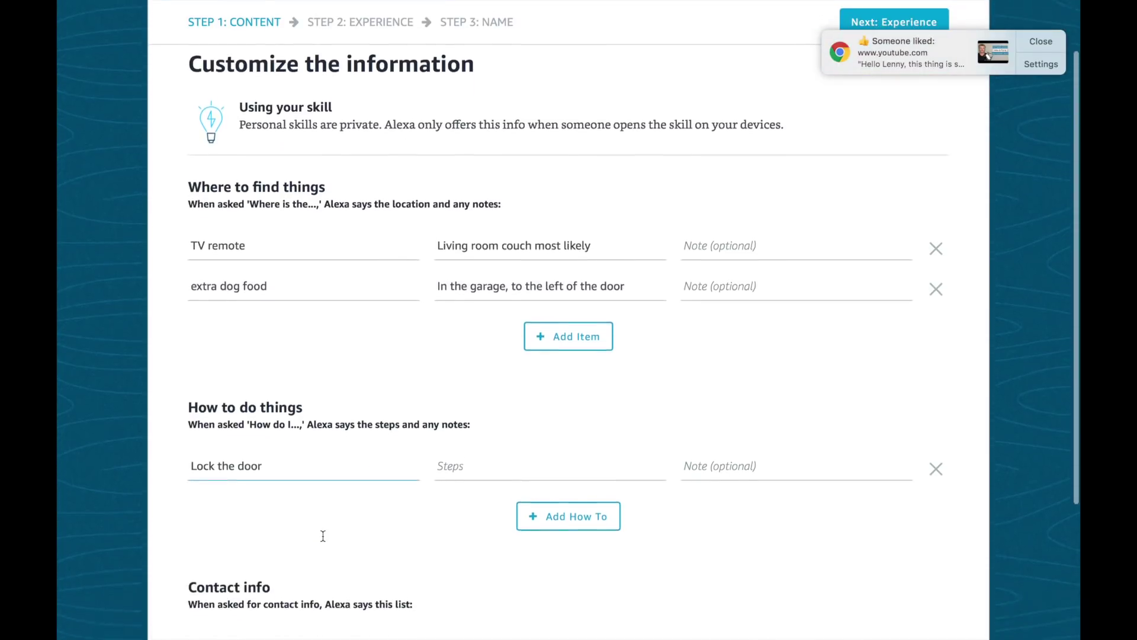
pyautogui.click(320, 389)
pyautogui.tripleClick(320, 389)
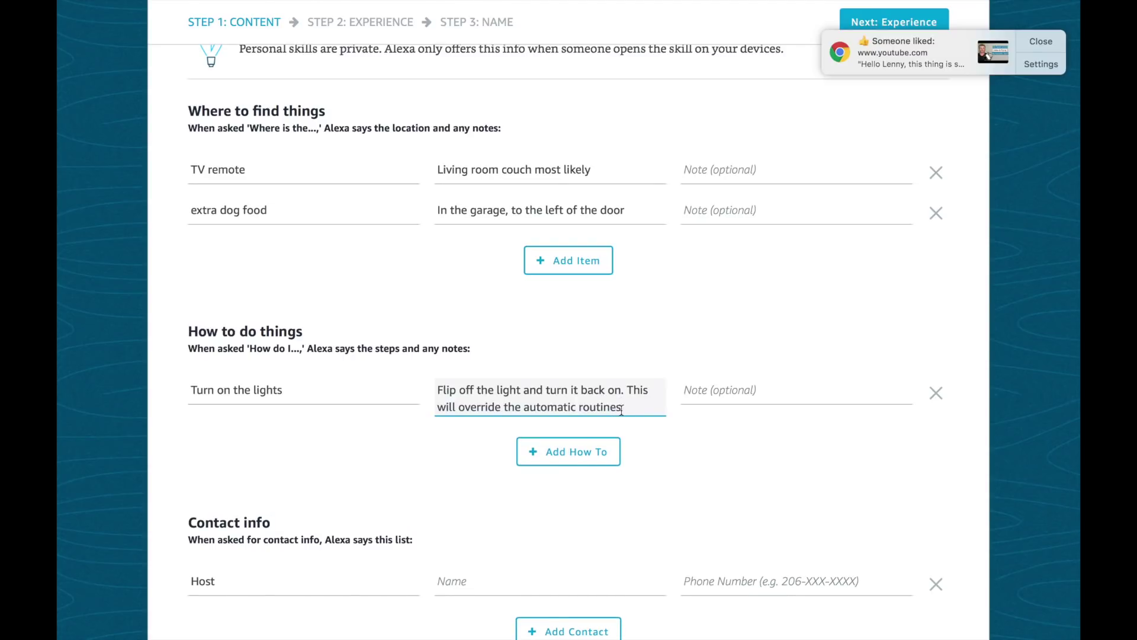
pyautogui.press('Return')
pyautogui.write('T')
pyautogui.press('BackSpace')
pyautogui.write('Turn on the ar')
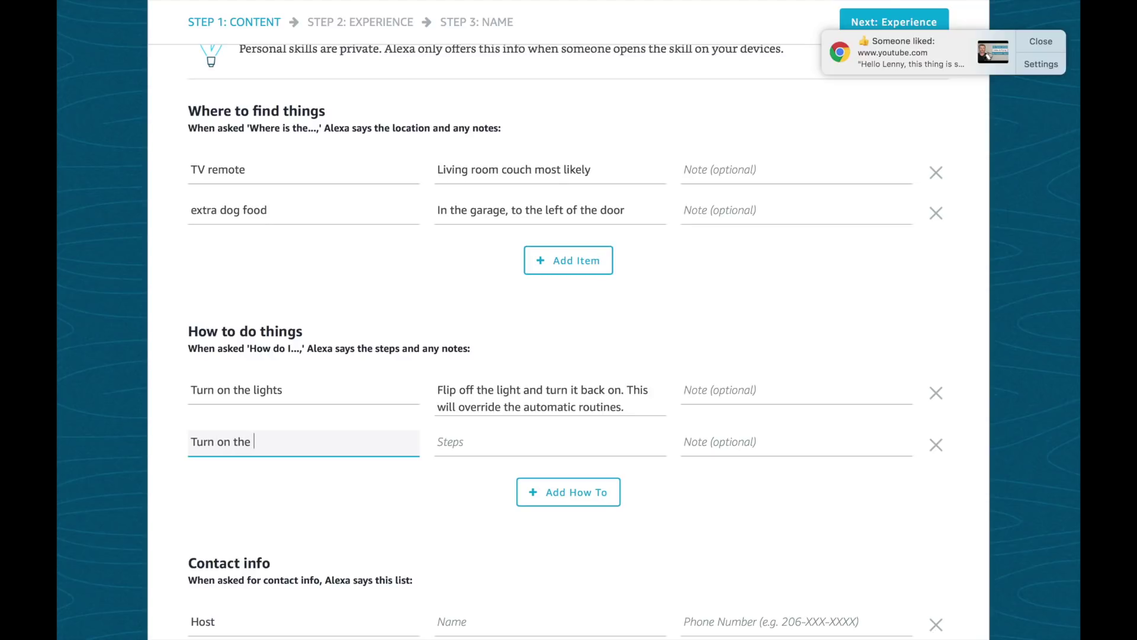
pyautogui.press('BackSpace')
pyautogui.write('larm')
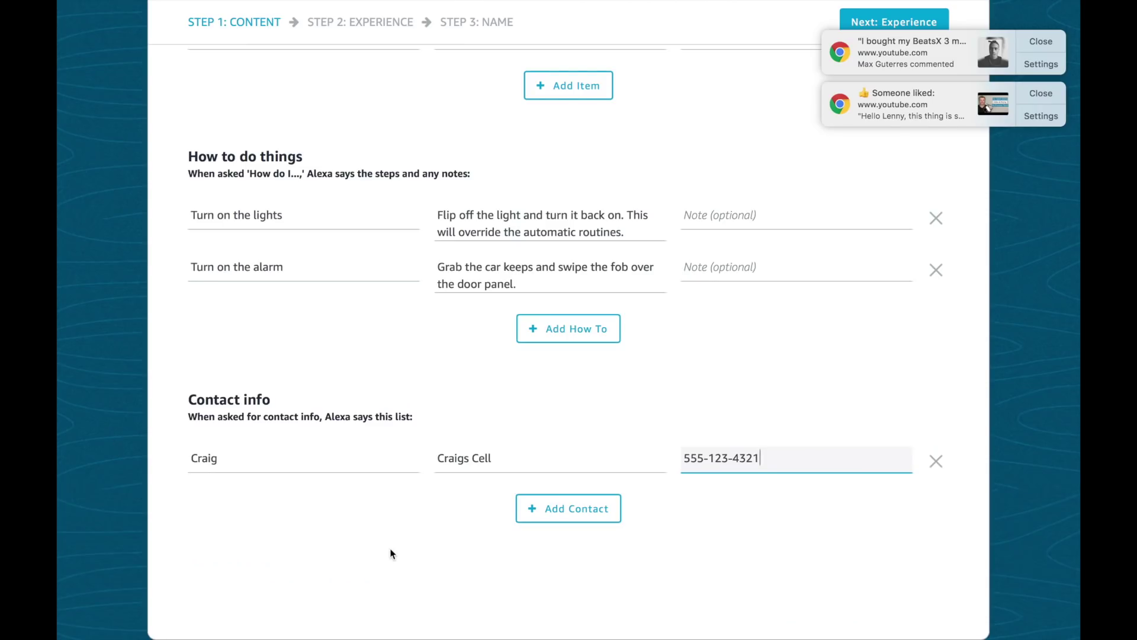
pyautogui.click(388, 551)
# - Advance through the Experience and Name steps and create the Houseguest skill
pyautogui.click(866, 23)
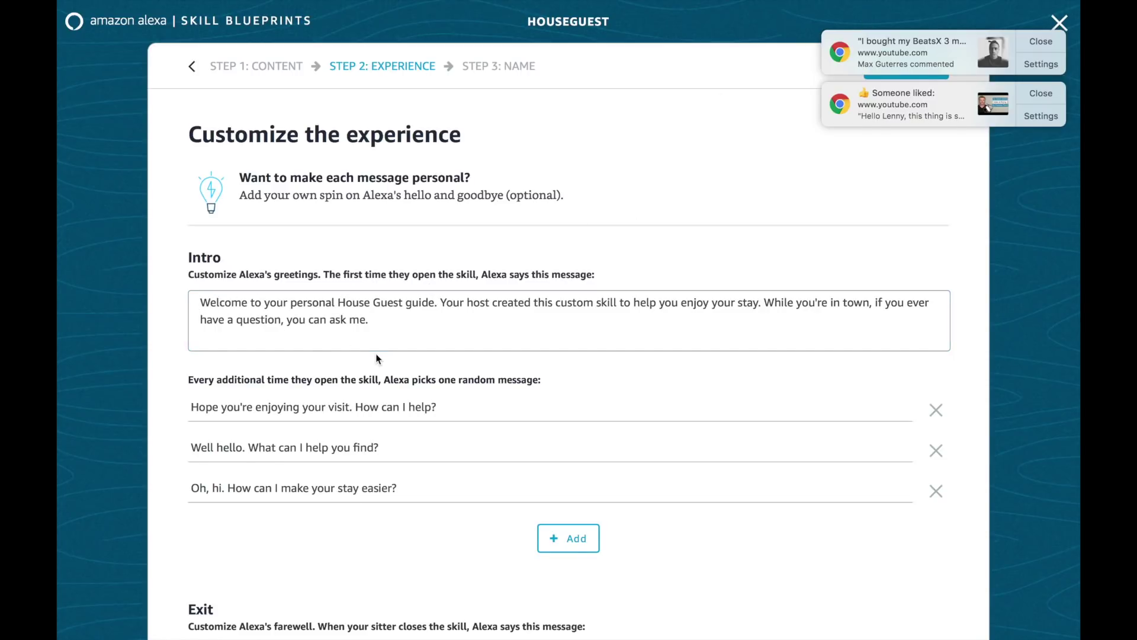
pyautogui.scroll(-2, 377, 358)
pyautogui.scroll(2, 918, 71)
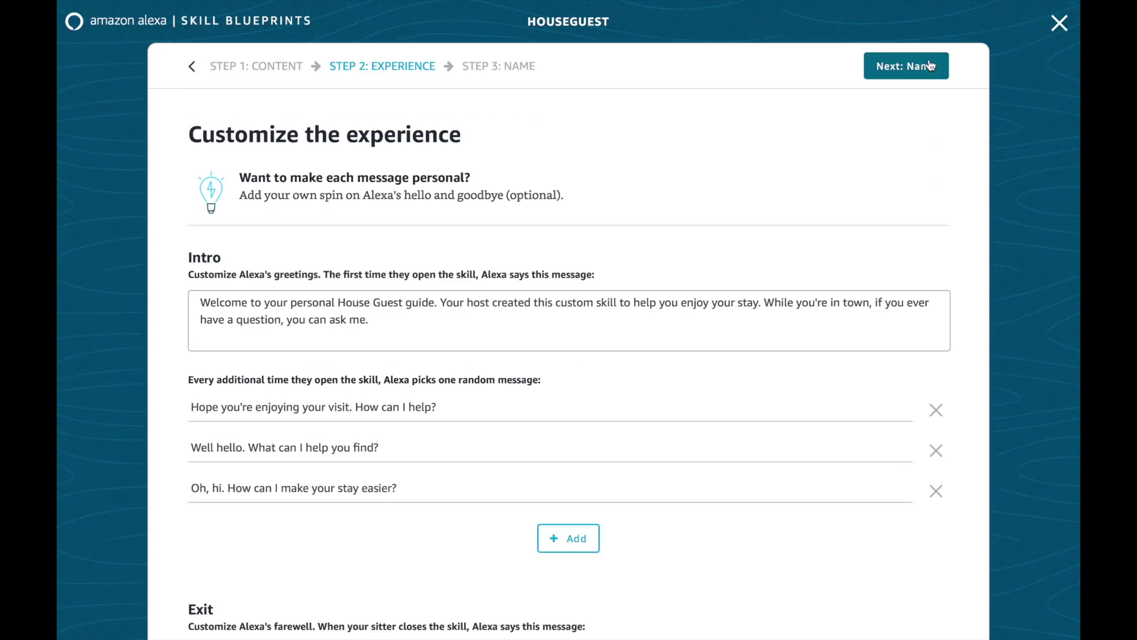
pyautogui.click(918, 71)
pyautogui.click(879, 71)
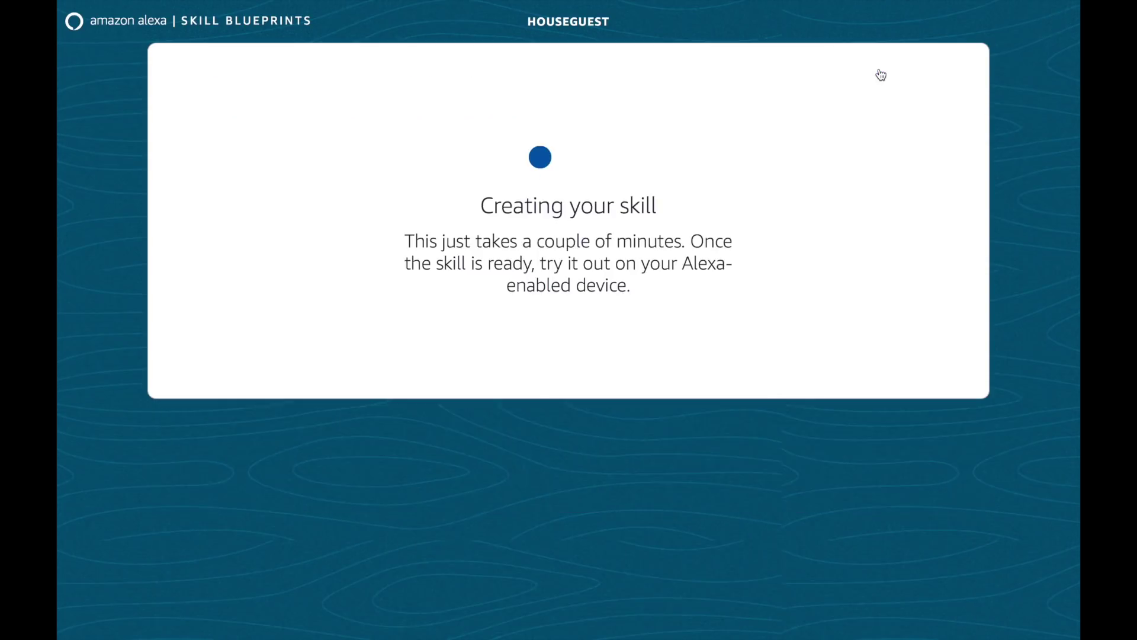
pyautogui.scroll(-1, 881, 75)
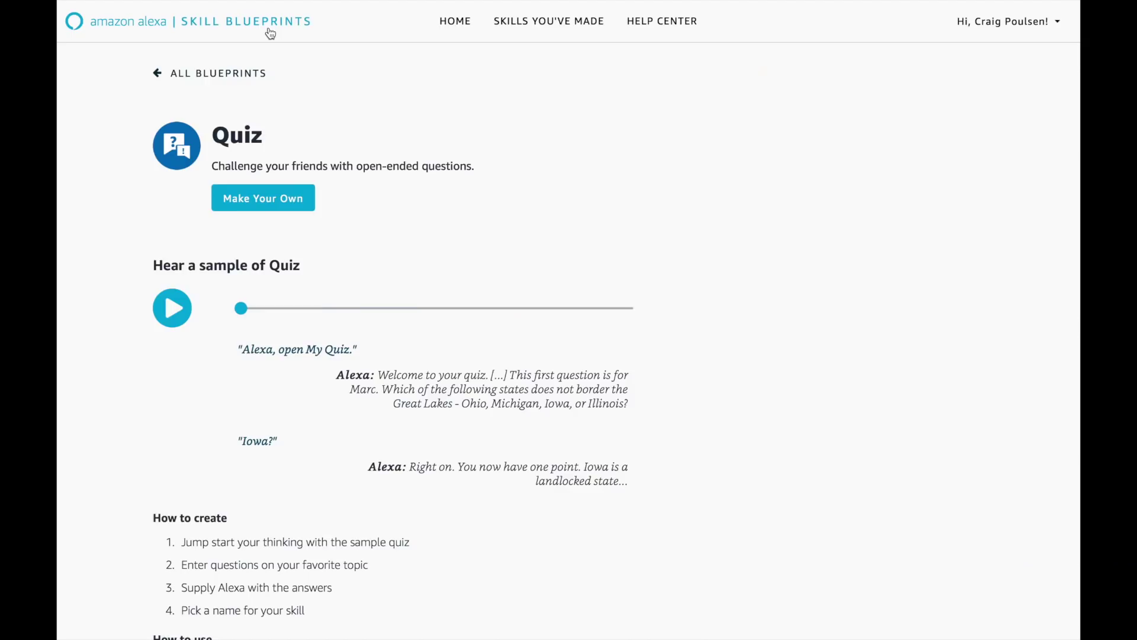
# - Return to the blueprints home page via the SKILL BLUEPRINTS logo after creation finishes
pyautogui.click(270, 24)
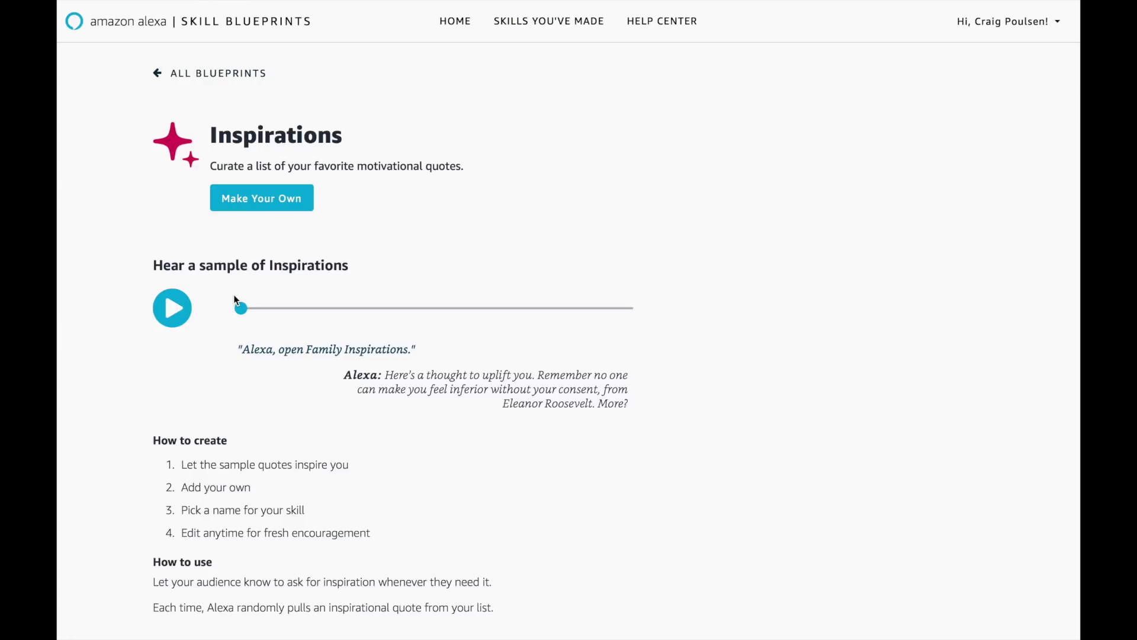
# - Review the Inspirations blueprint page and start customizing its quotes
pyautogui.scroll(-3, 234, 294)
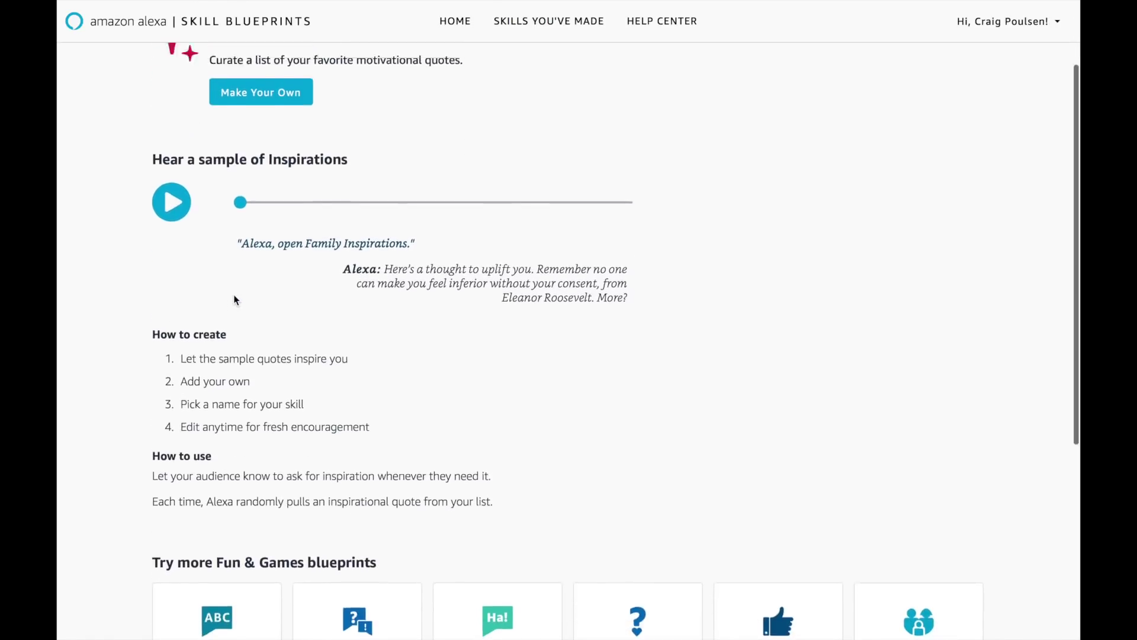
pyautogui.scroll(3, 235, 293)
pyautogui.click(272, 203)
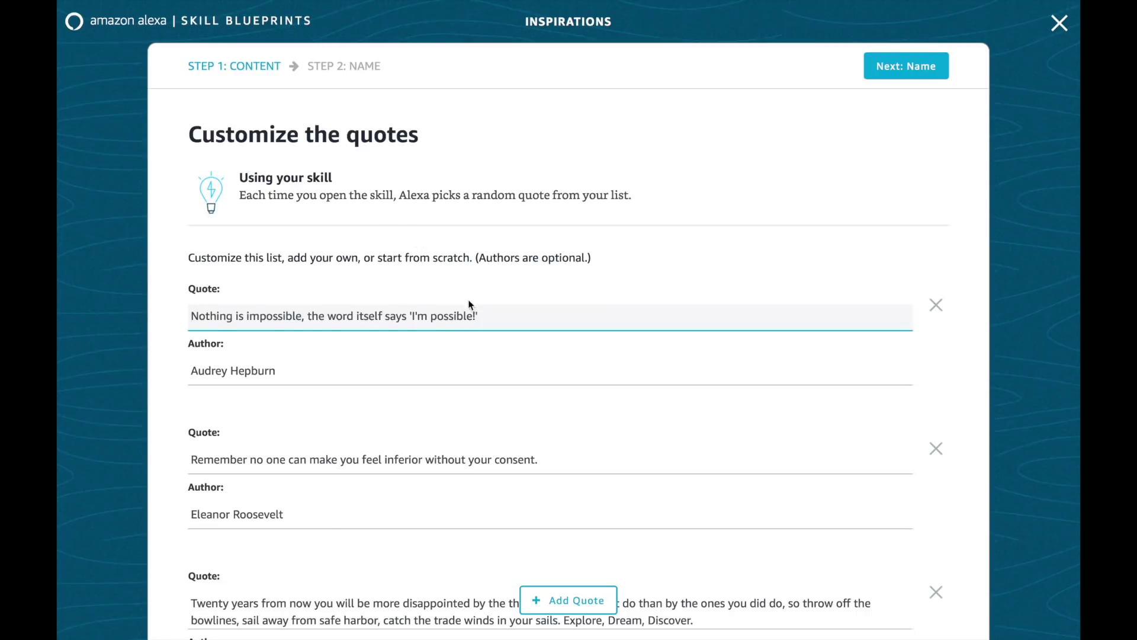
# - Scroll through the Inspirations quotes and open the Family Trivia blueprint page
pyautogui.scroll(-1, 403, 450)
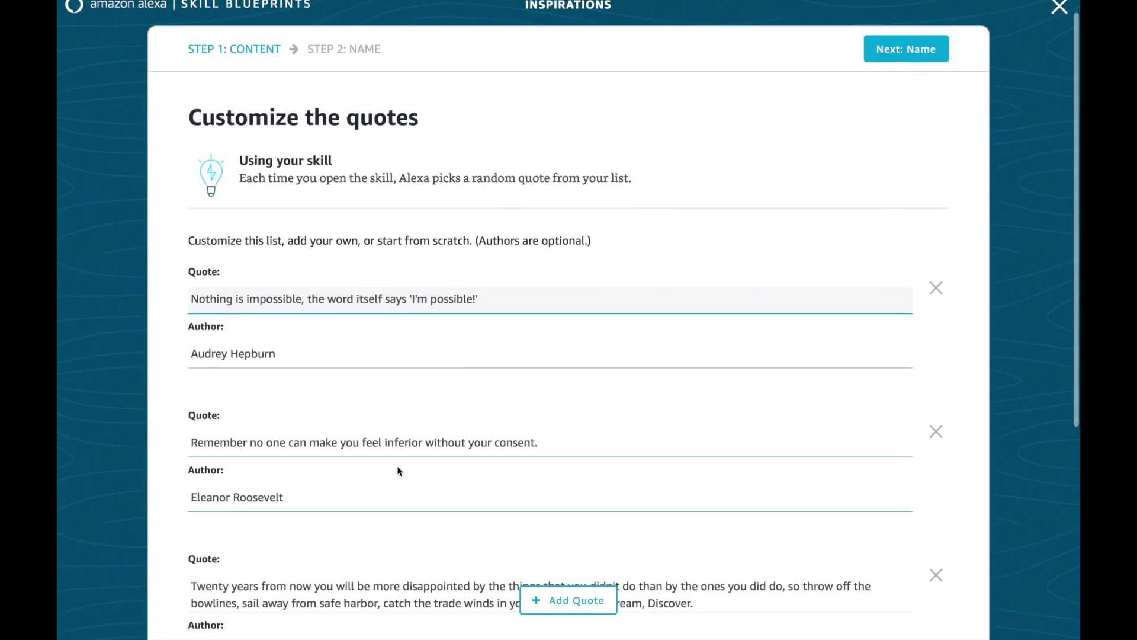
pyautogui.scroll(-3, 398, 466)
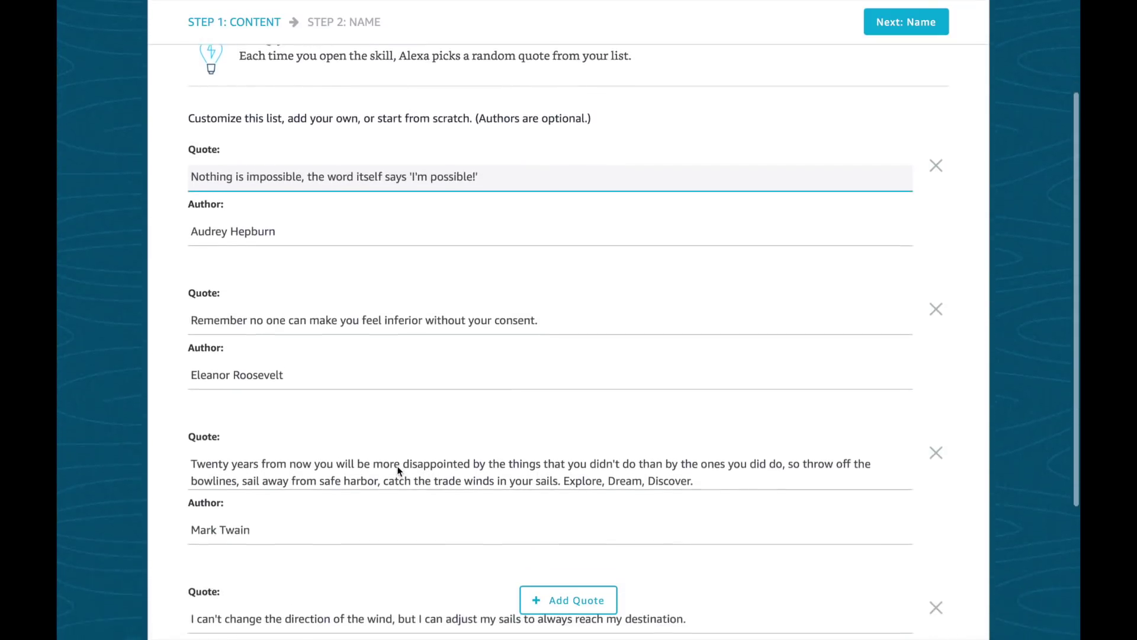
pyautogui.scroll(-2, 397, 466)
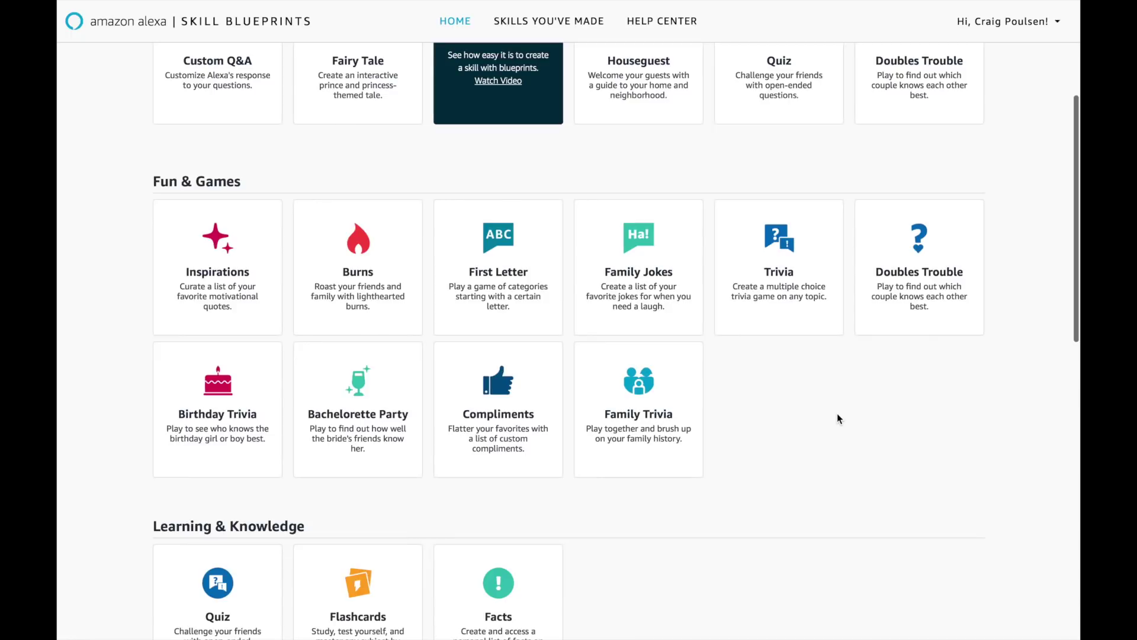
pyautogui.click(635, 389)
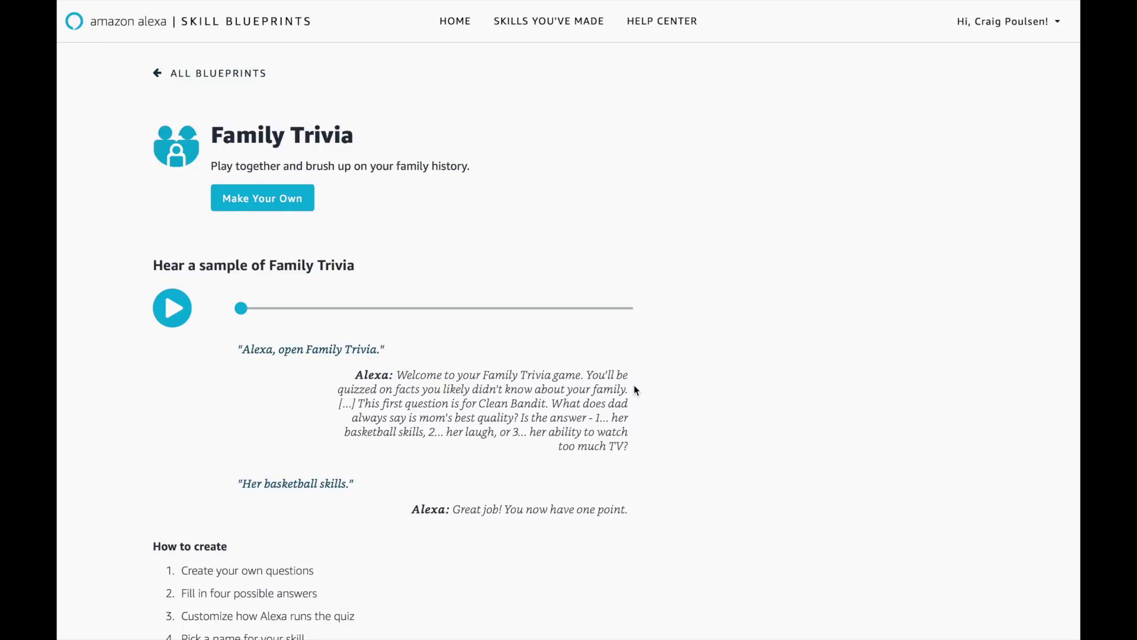
# - Start a Family Trivia skill, scroll its question editor, and close it
pyautogui.scroll(-1, 461, 227)
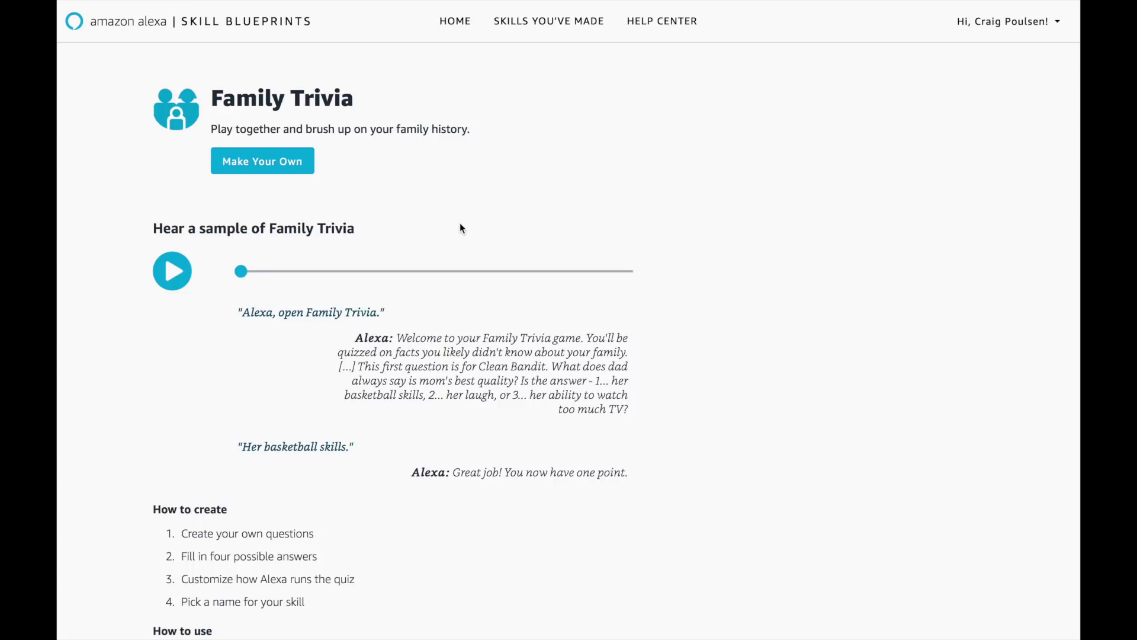
pyautogui.click(296, 163)
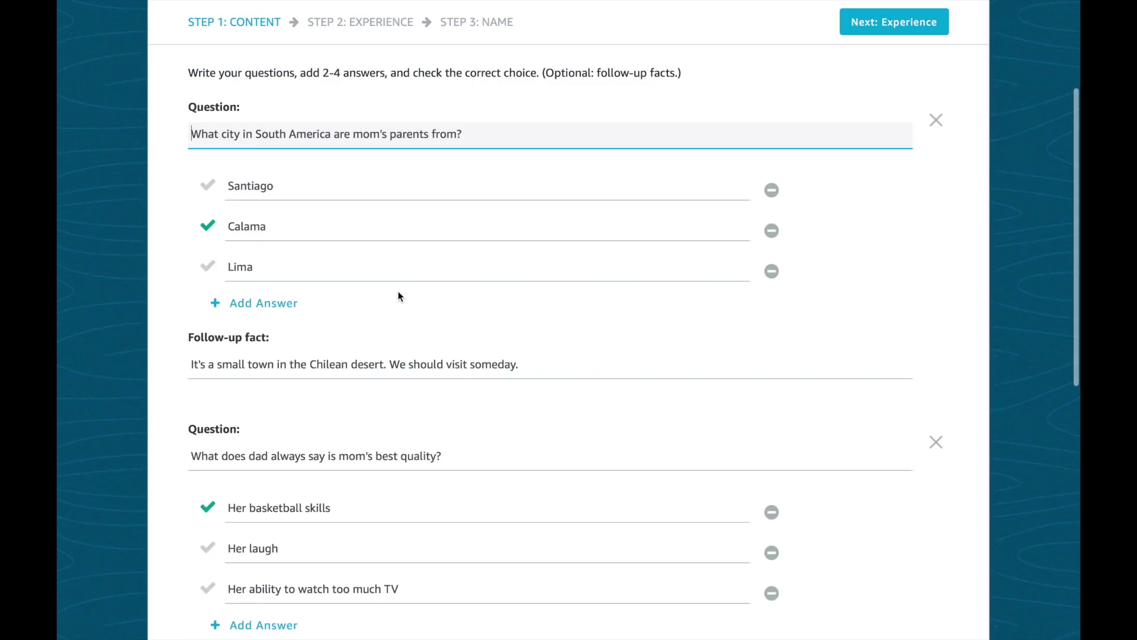
pyautogui.scroll(-2, 250, 304)
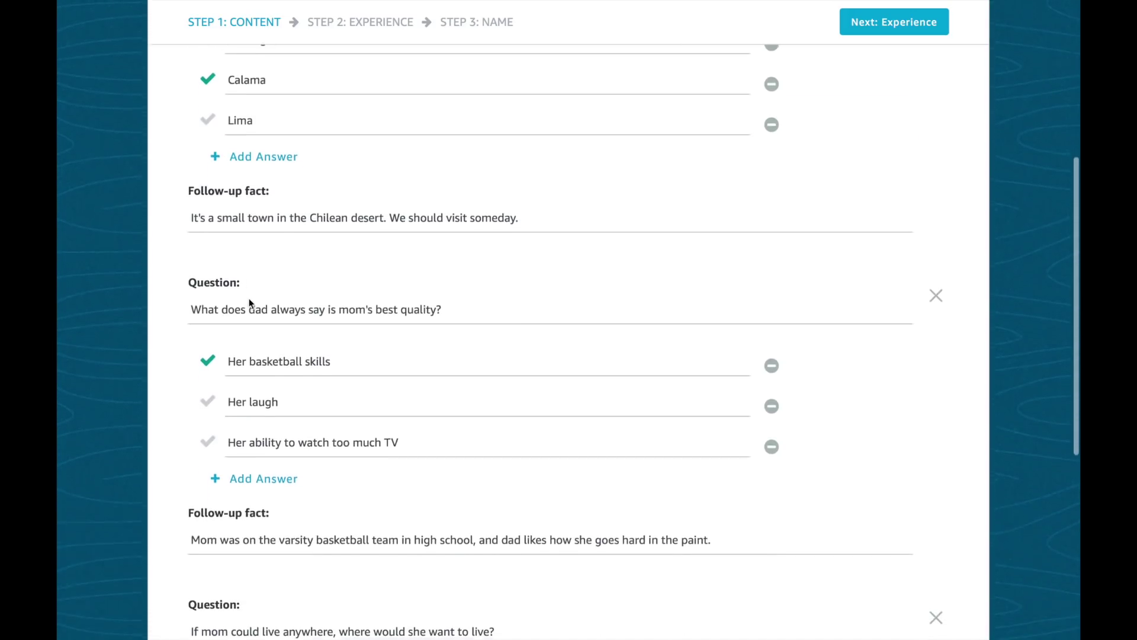
pyautogui.scroll(6, 249, 300)
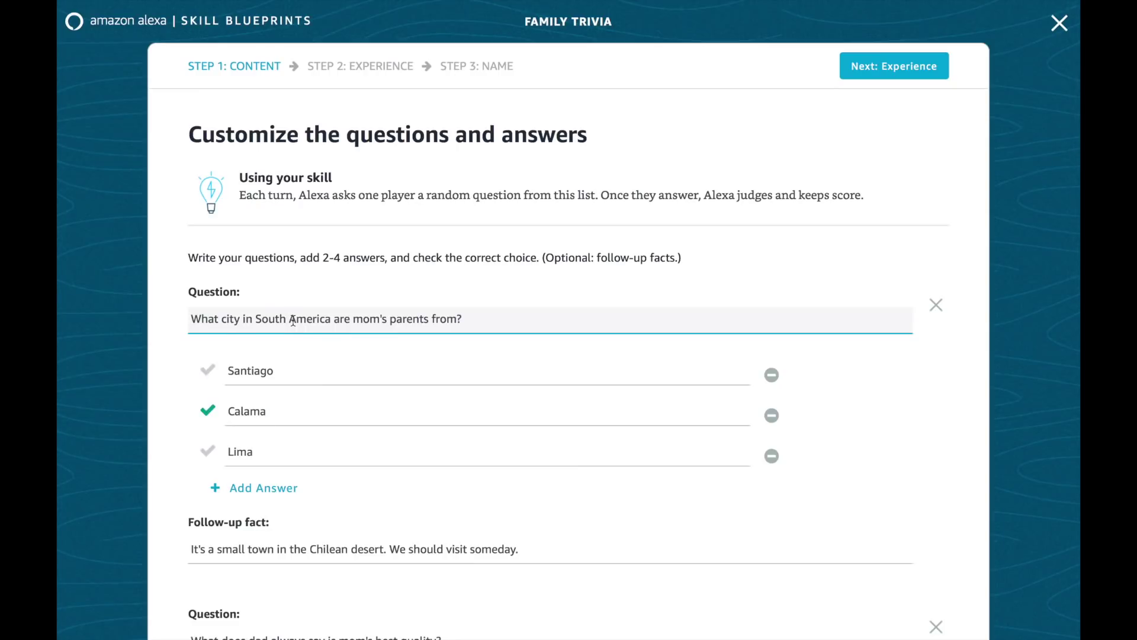
pyautogui.click(1060, 22)
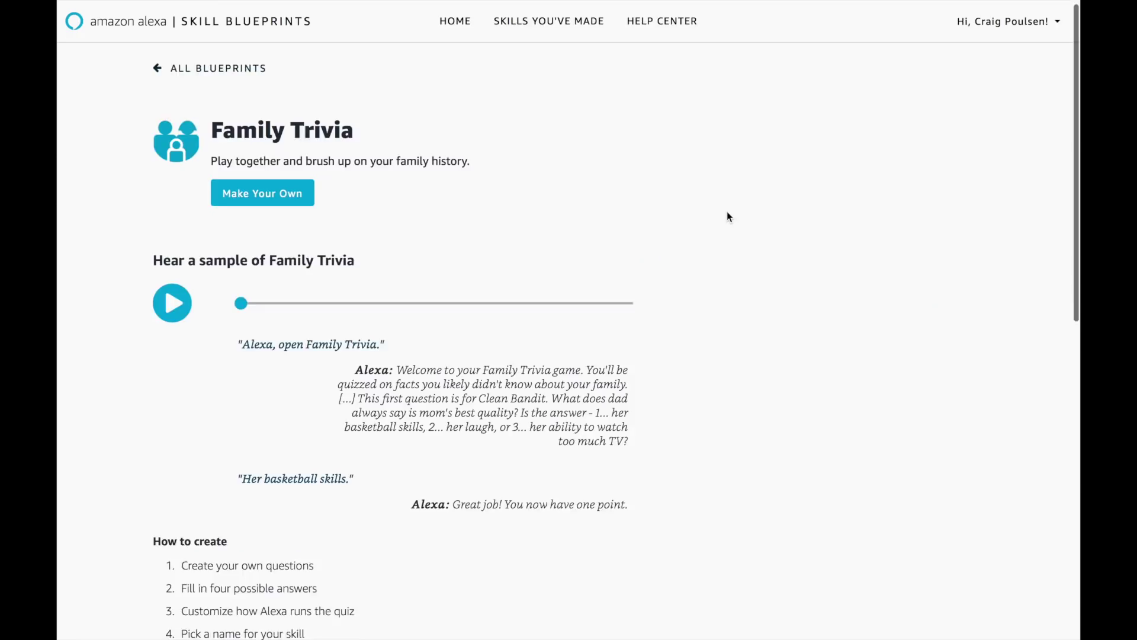
# - Return to the blueprints home page via the SKILL BLUEPRINTS header link
pyautogui.scroll(-2, 727, 216)
pyautogui.scroll(5, 727, 216)
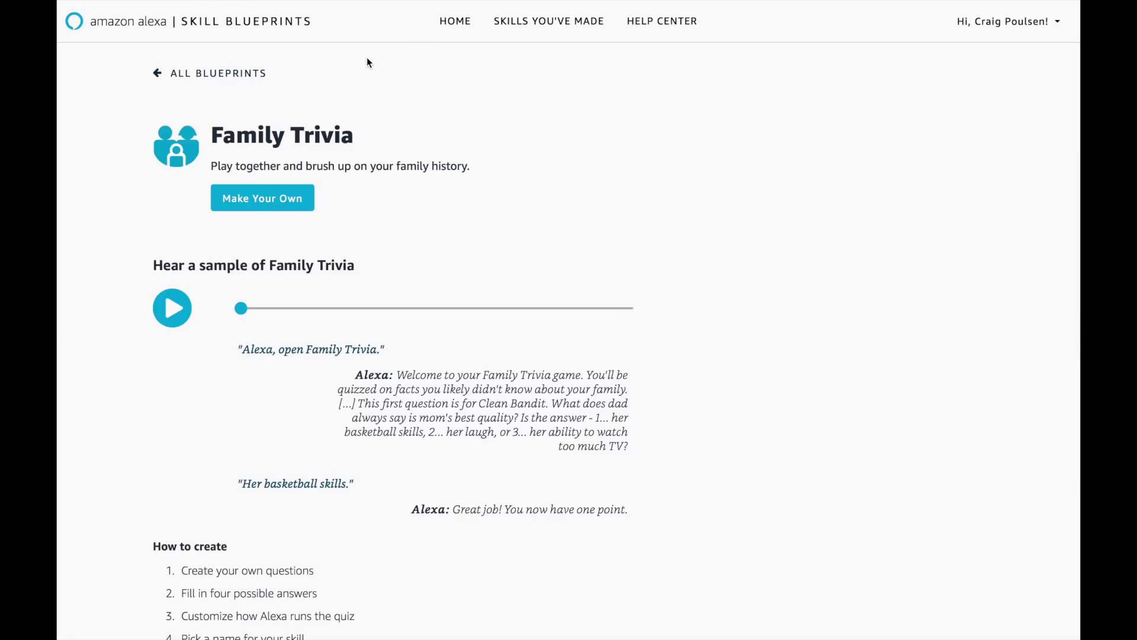
pyautogui.click(271, 27)
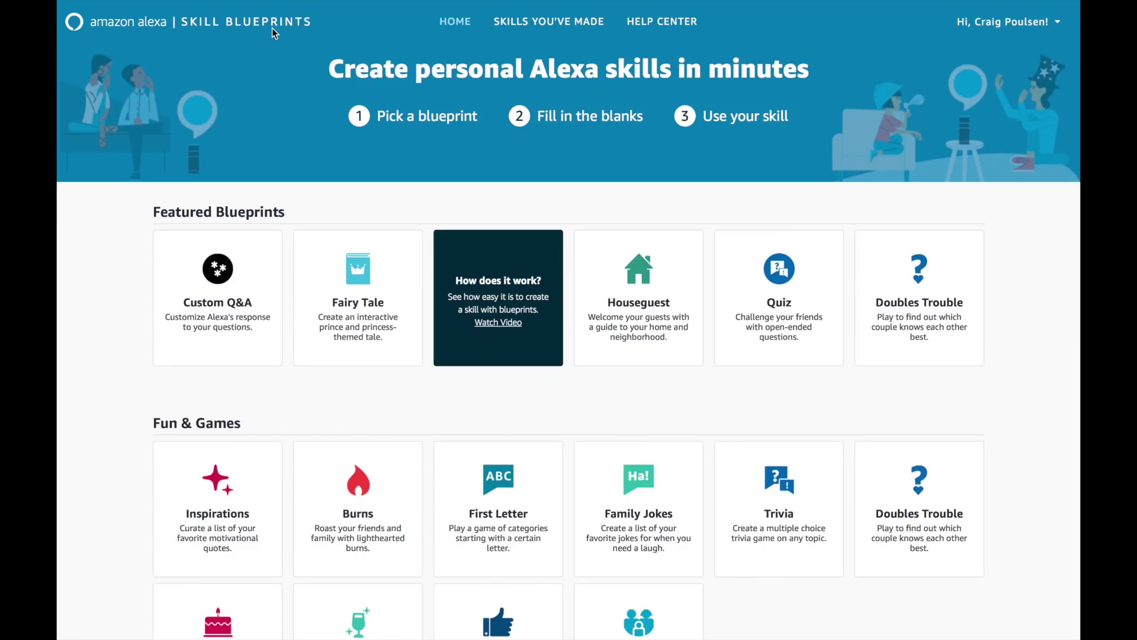
# - Scroll to the At Home blueprints and open the Babysitter blueprint page
pyautogui.scroll(-5, 272, 27)
pyautogui.scroll(-6, 272, 27)
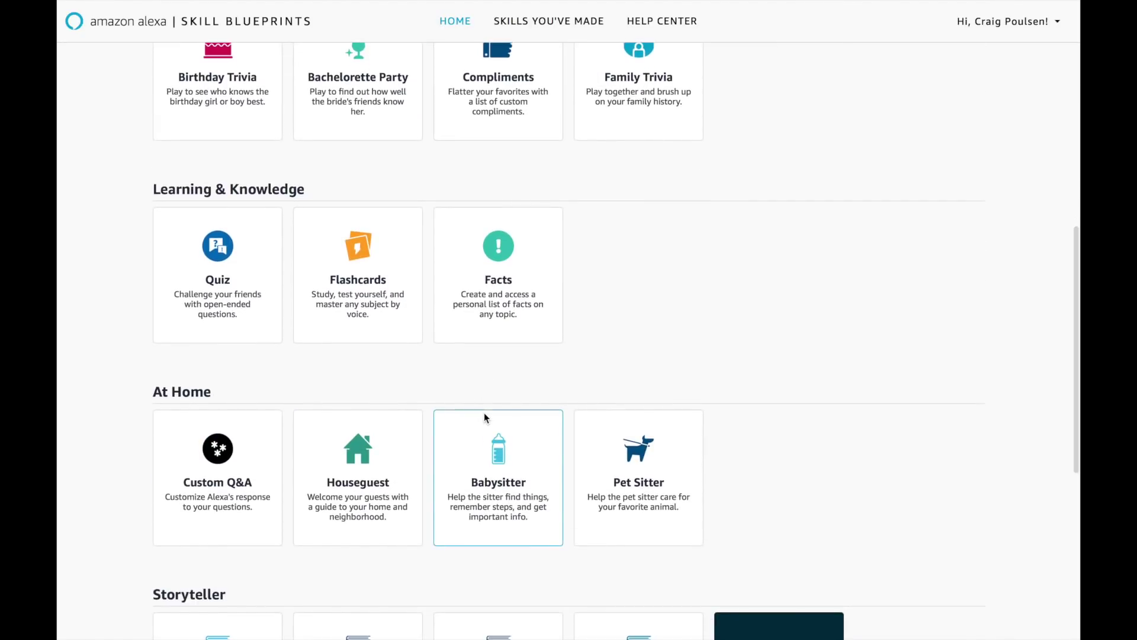
pyautogui.scroll(-3, 314, 331)
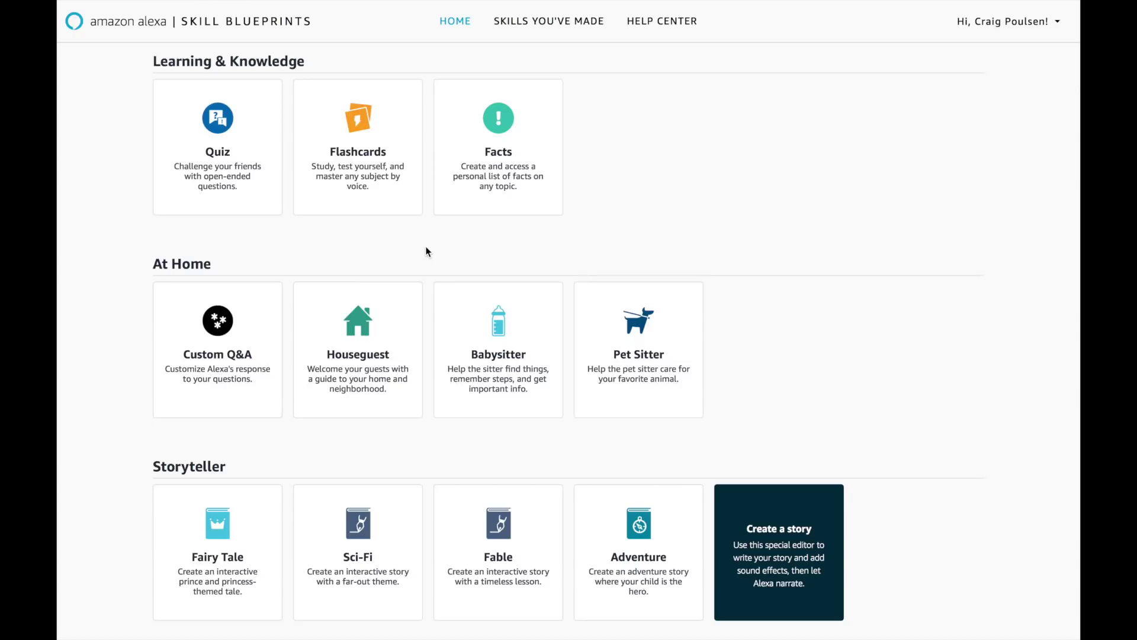
pyautogui.click(505, 345)
pyautogui.scroll(-2, 505, 344)
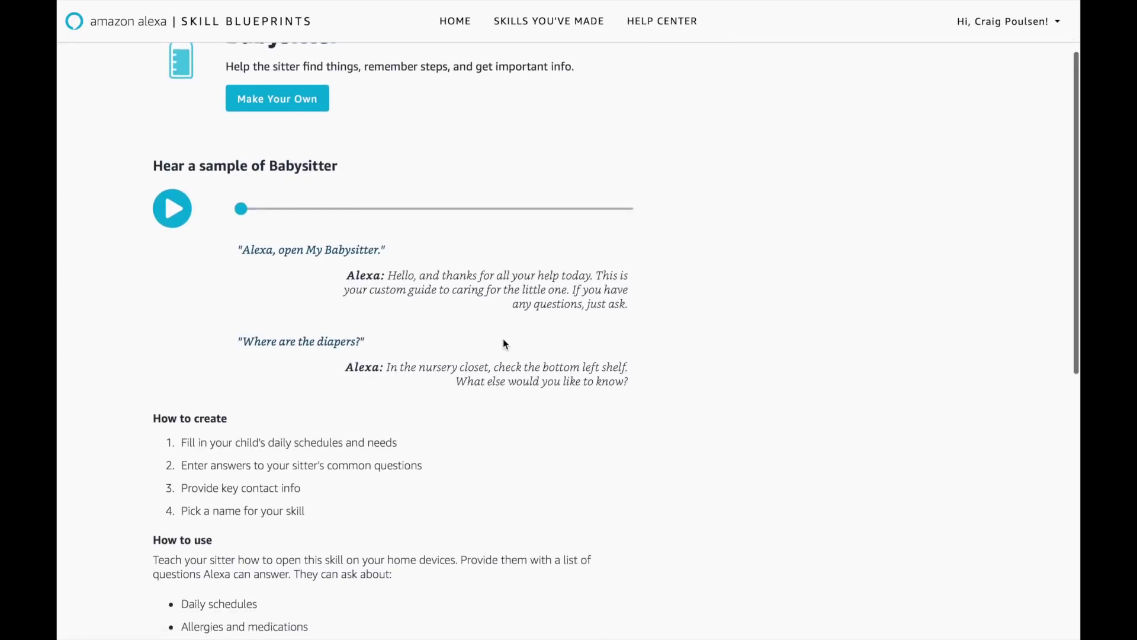
pyautogui.scroll(2, 504, 344)
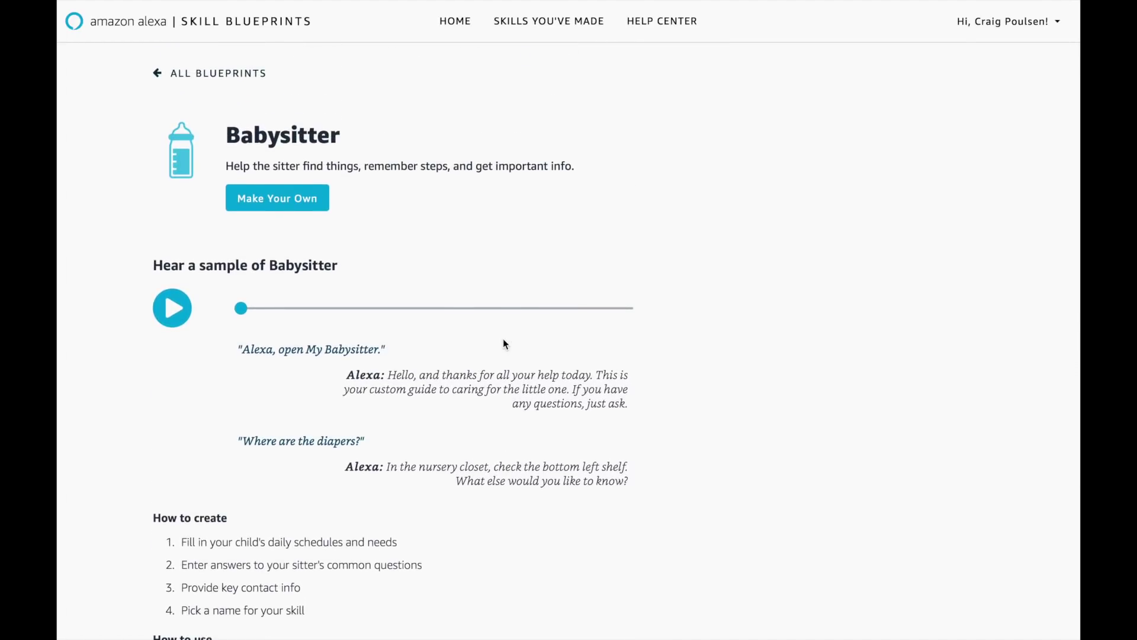
# - Start a Babysitter skill and scroll through its information form
pyautogui.click(290, 205)
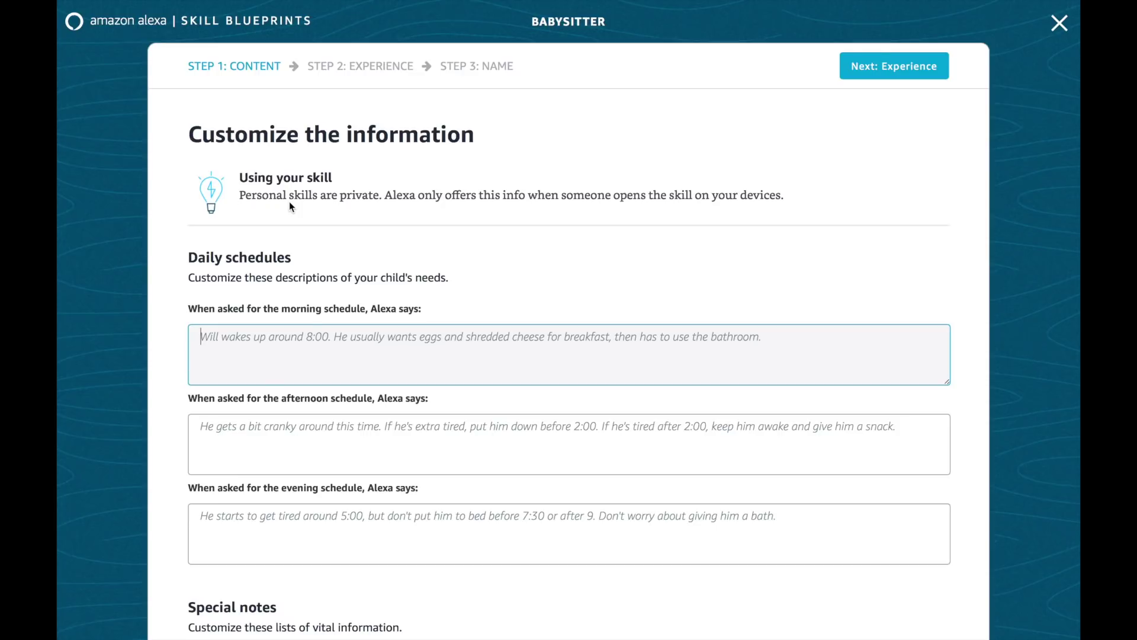
pyautogui.scroll(-3, 289, 202)
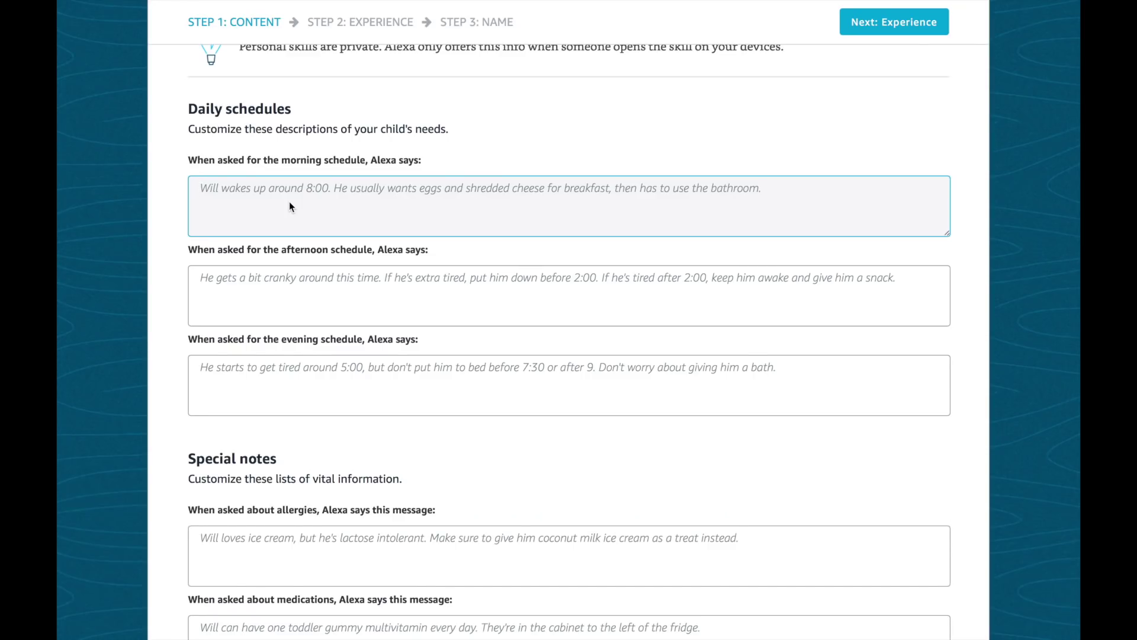
pyautogui.scroll(-3, 289, 202)
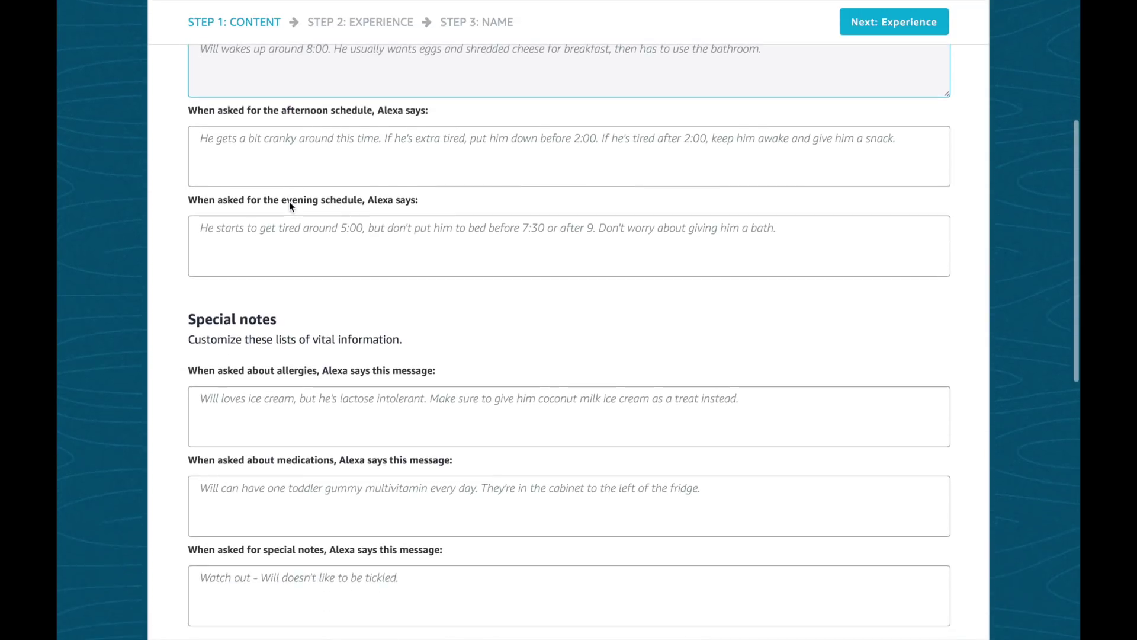
pyautogui.scroll(-5, 289, 202)
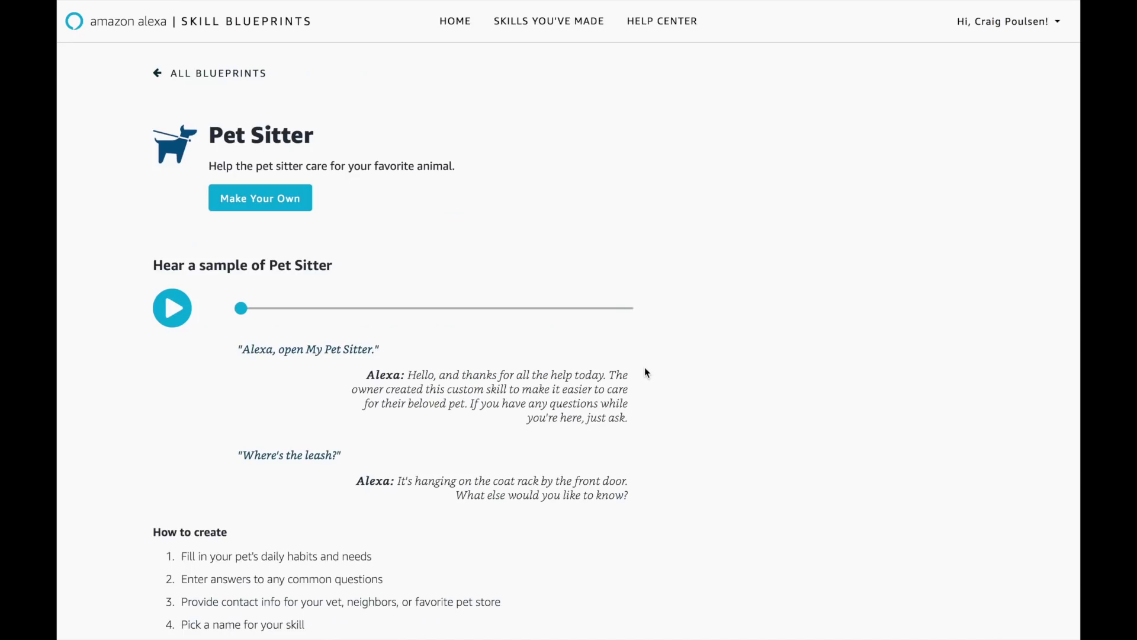
# - Review the Pet Sitter blueprint page and start a Make Your Own Pet Sitter skill
pyautogui.scroll(-2, 646, 369)
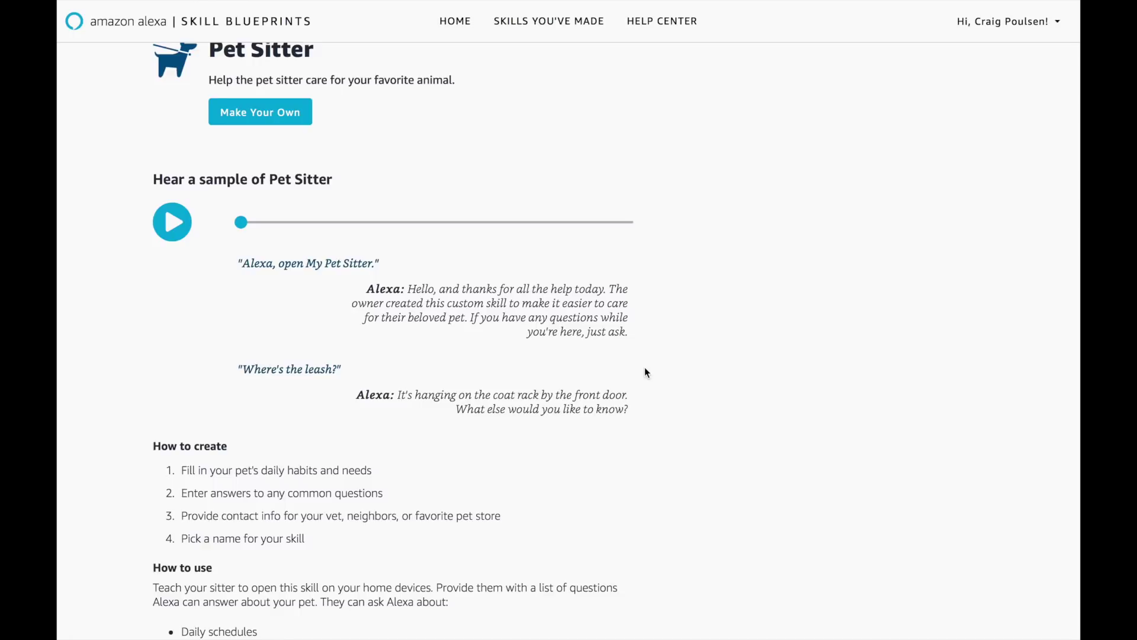
pyautogui.scroll(-2, 646, 372)
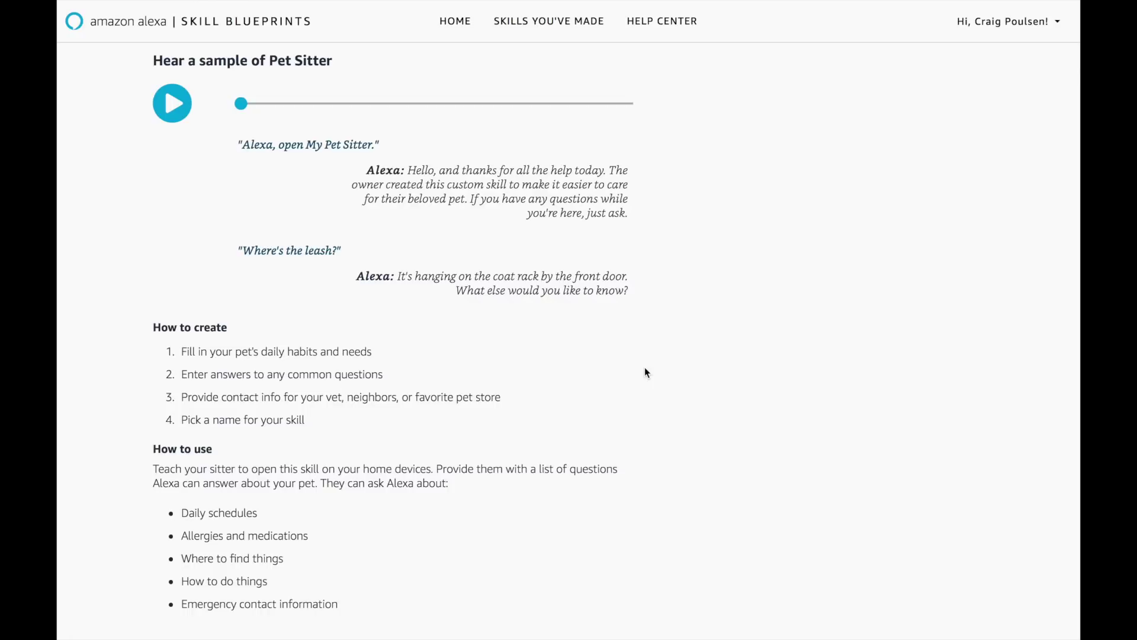
pyautogui.scroll(4, 644, 372)
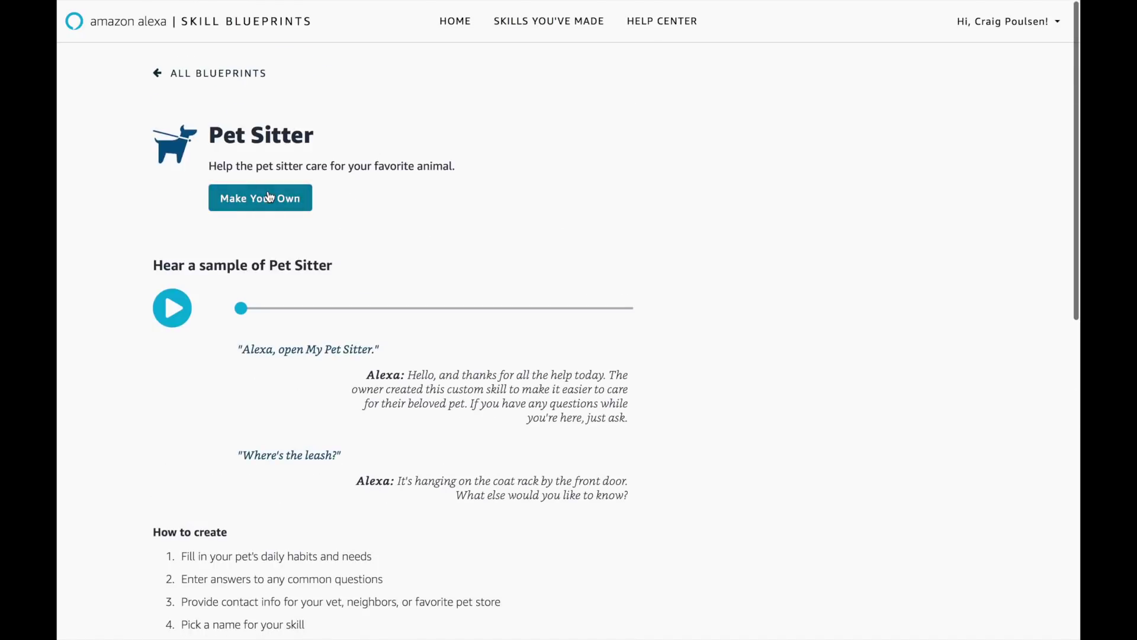
pyautogui.click(268, 196)
# - Look over the Pet Sitter form's where-to-find, how-to and emergency contact sections
pyautogui.scroll(-10, 269, 199)
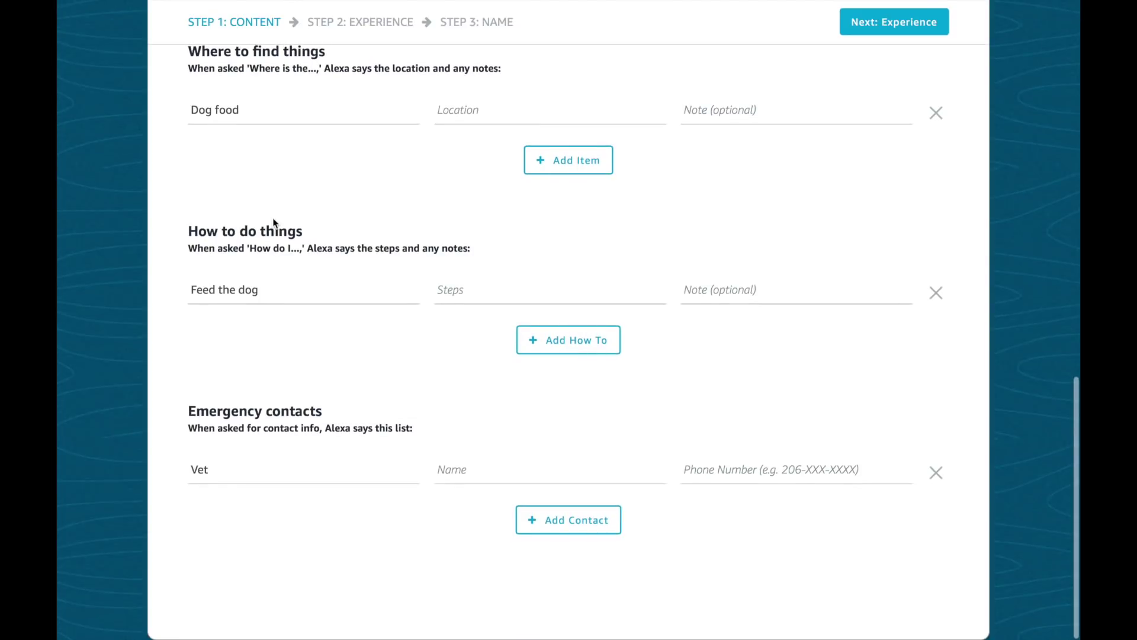
pyautogui.scroll(2, 274, 222)
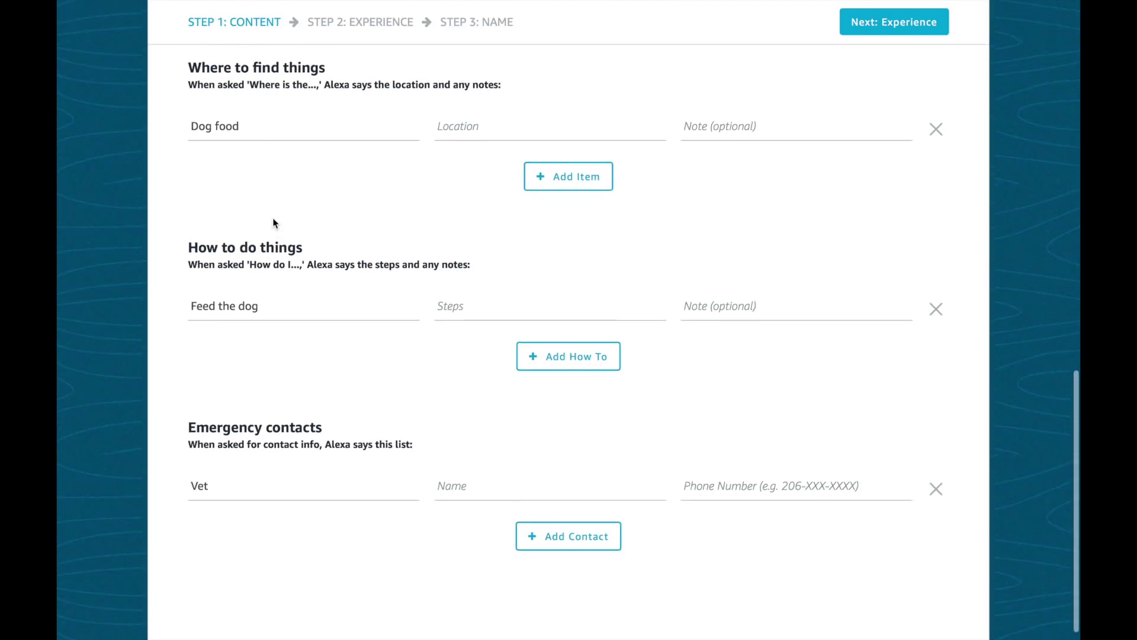
pyautogui.scroll(8, 273, 222)
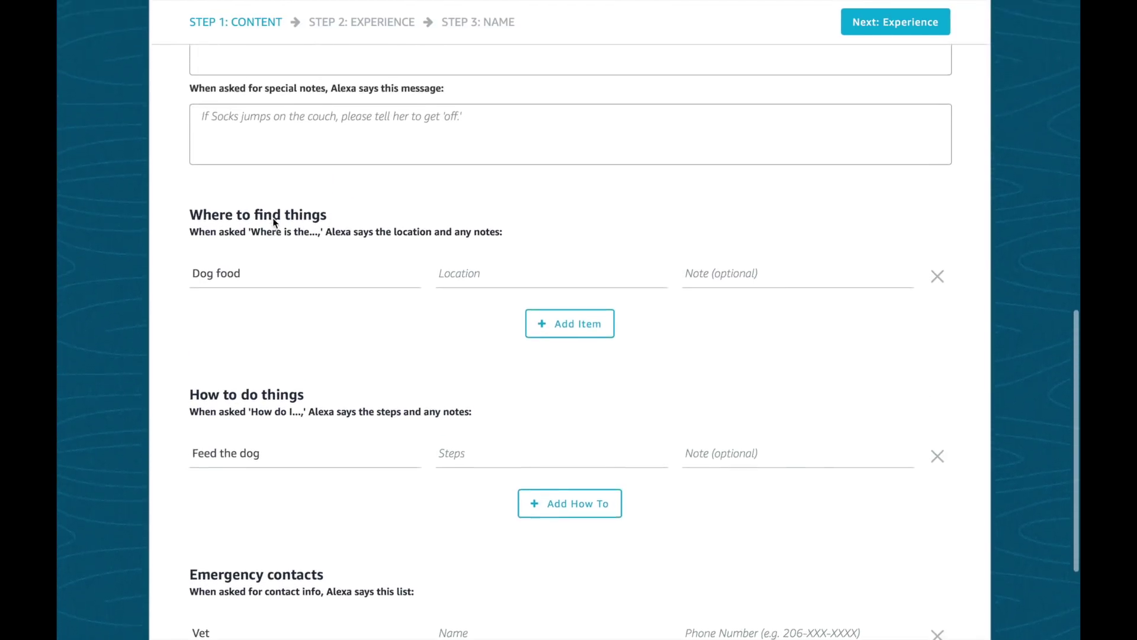